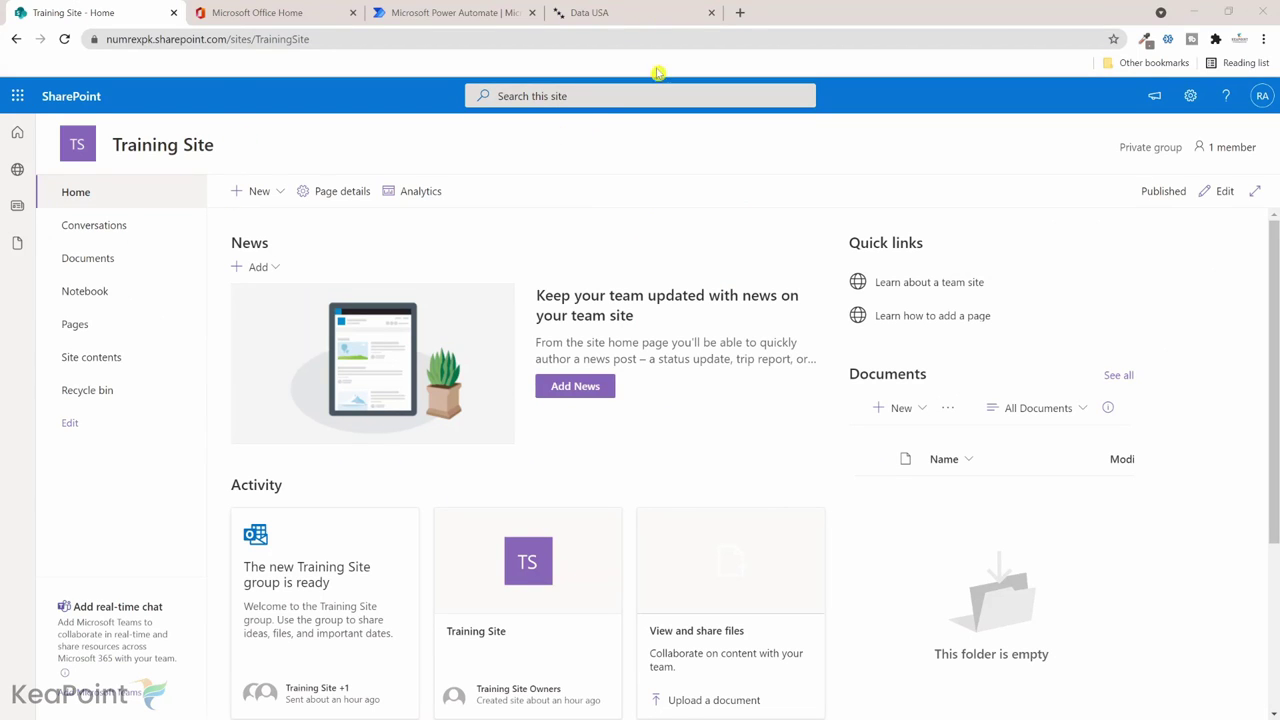
Step: Switch to the Data USA site and open its API documentation page, checking the data sources list on the way
{"action": "left_click", "coordinate": [605, 14]}
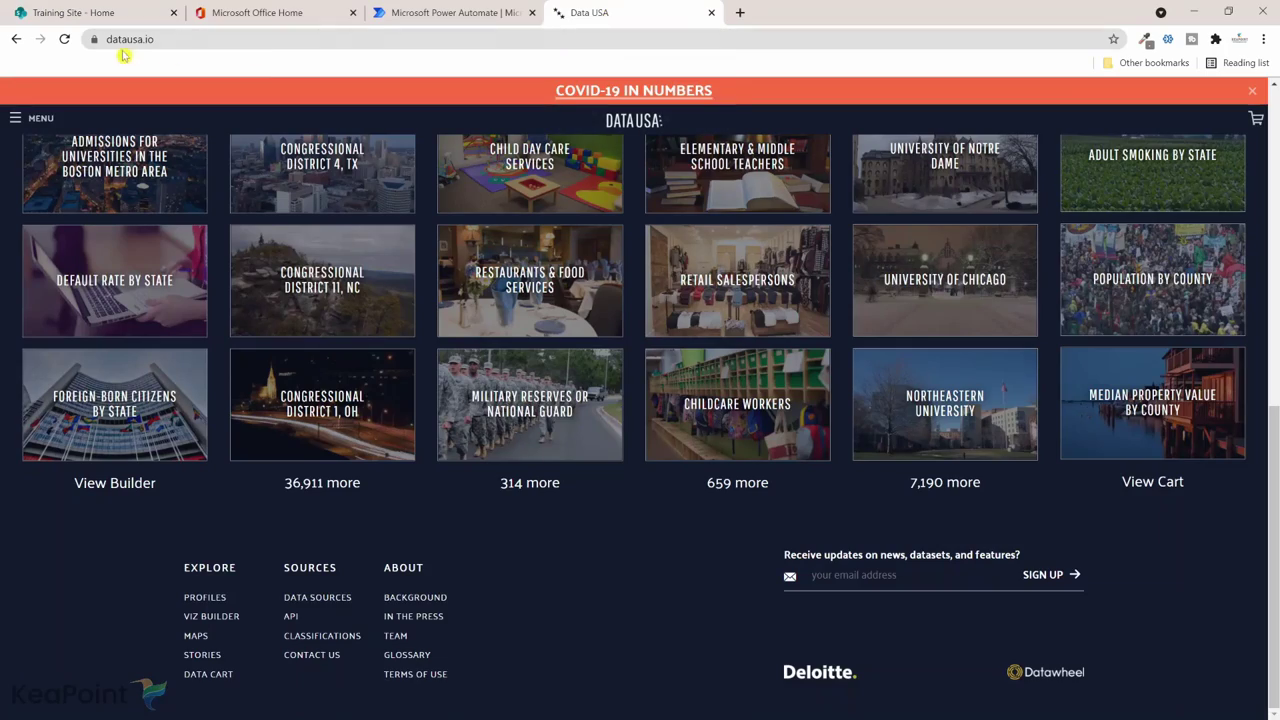
{"action": "scroll", "coordinate": [341, 370], "scroll_direction": "up", "scroll_amount": 4}
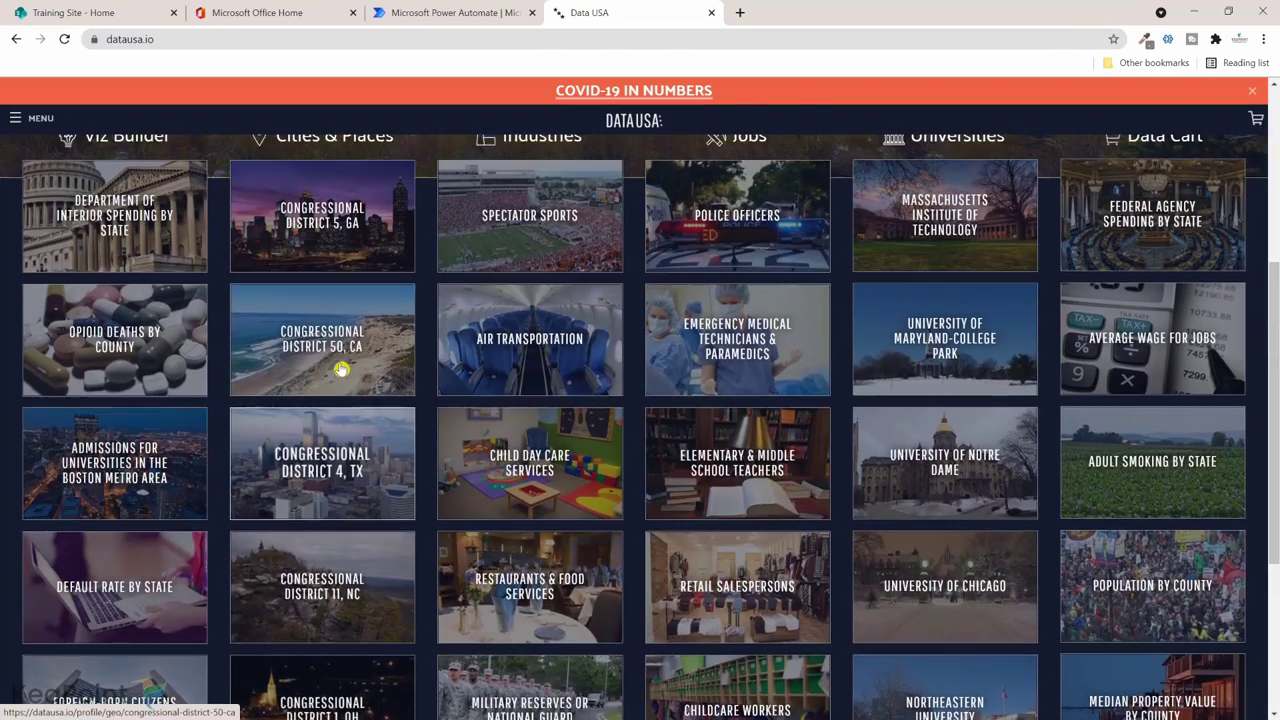
{"action": "scroll", "coordinate": [341, 370], "scroll_direction": "down", "scroll_amount": 2}
{"action": "scroll", "coordinate": [341, 370], "scroll_direction": "down", "scroll_amount": 3}
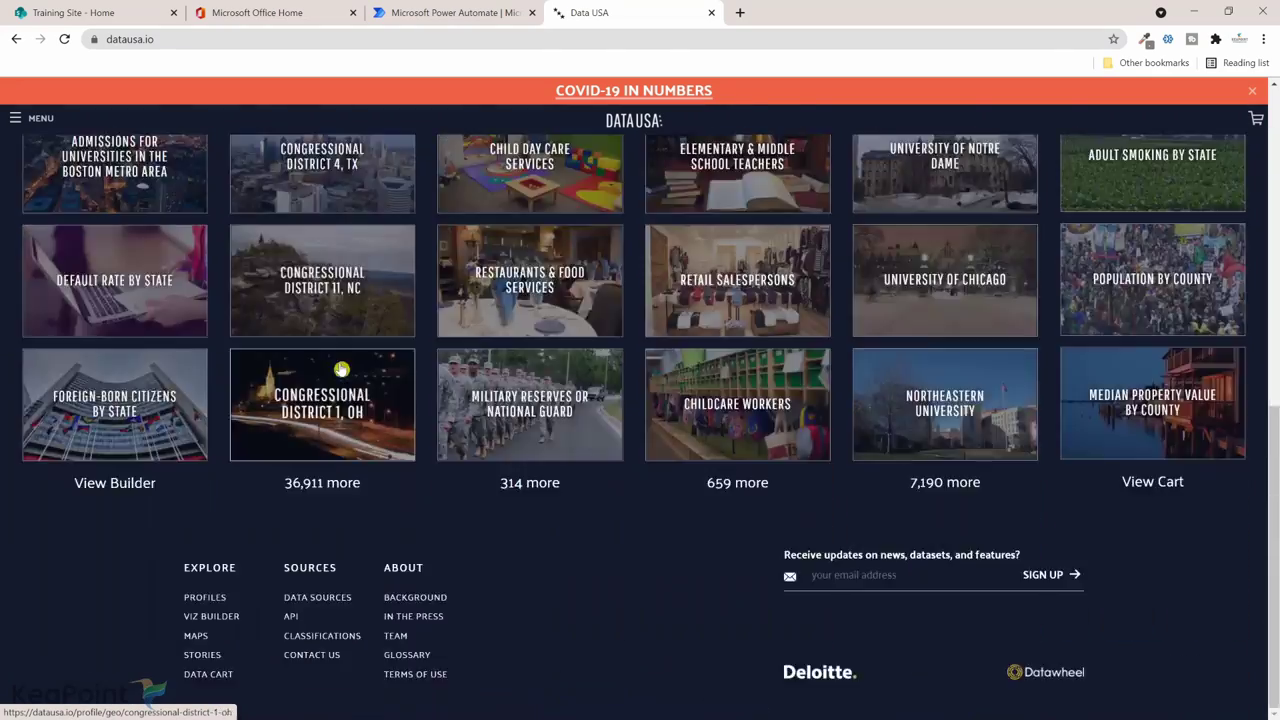
{"action": "left_click", "coordinate": [293, 622]}
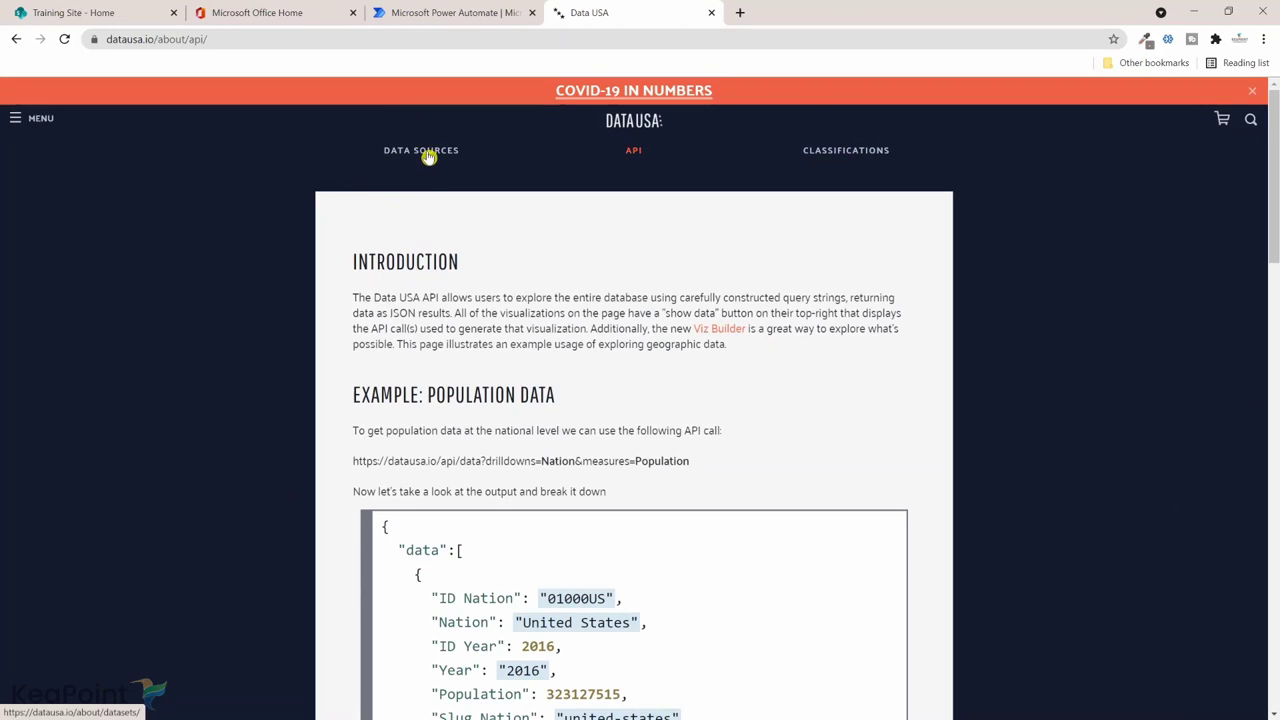
{"action": "left_click", "coordinate": [428, 157]}
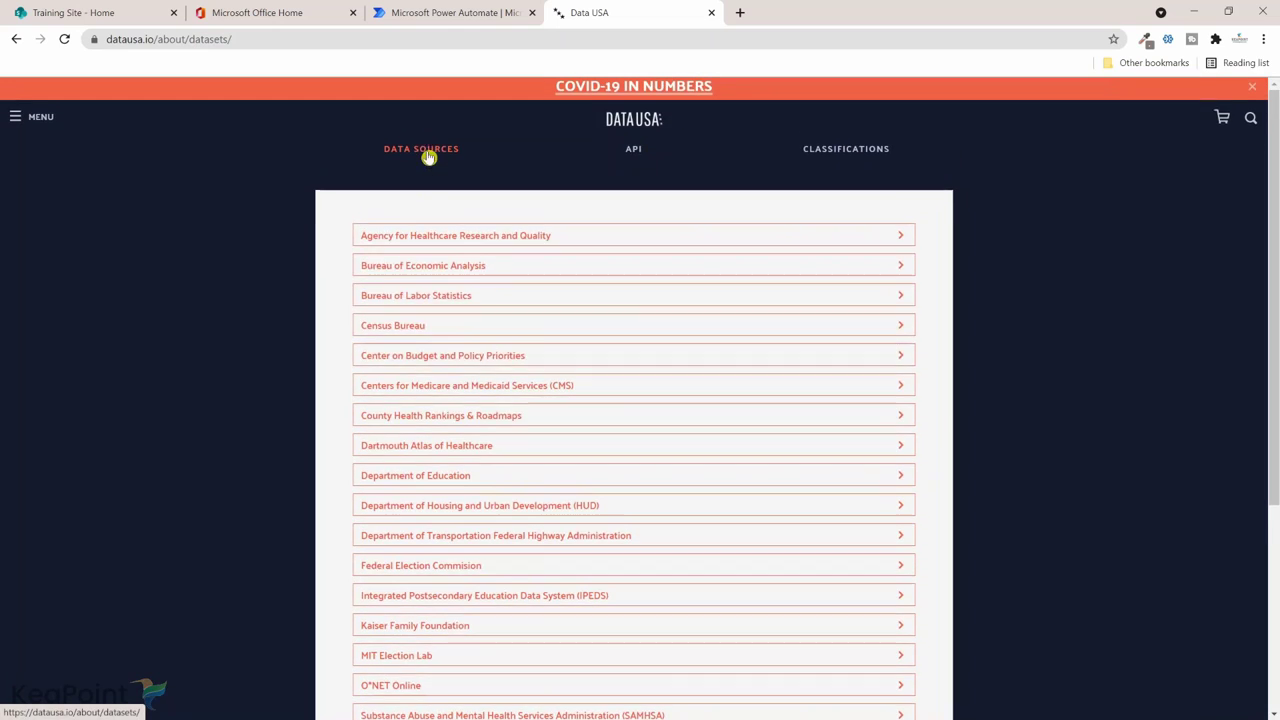
{"action": "left_click", "coordinate": [633, 155]}
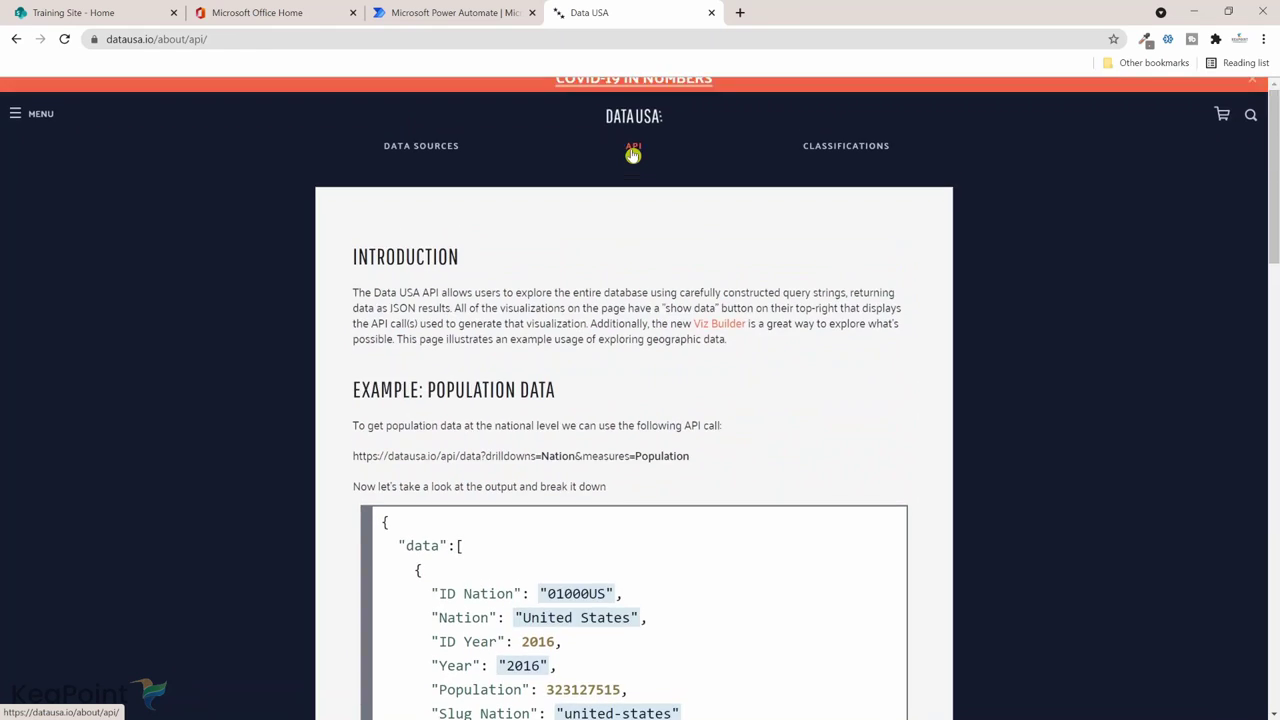
Step: Examine the national population example: its API call and the Nation, Year and Population fields in the sample JSON output
{"action": "scroll", "coordinate": [640, 289], "scroll_direction": "down", "scroll_amount": 2}
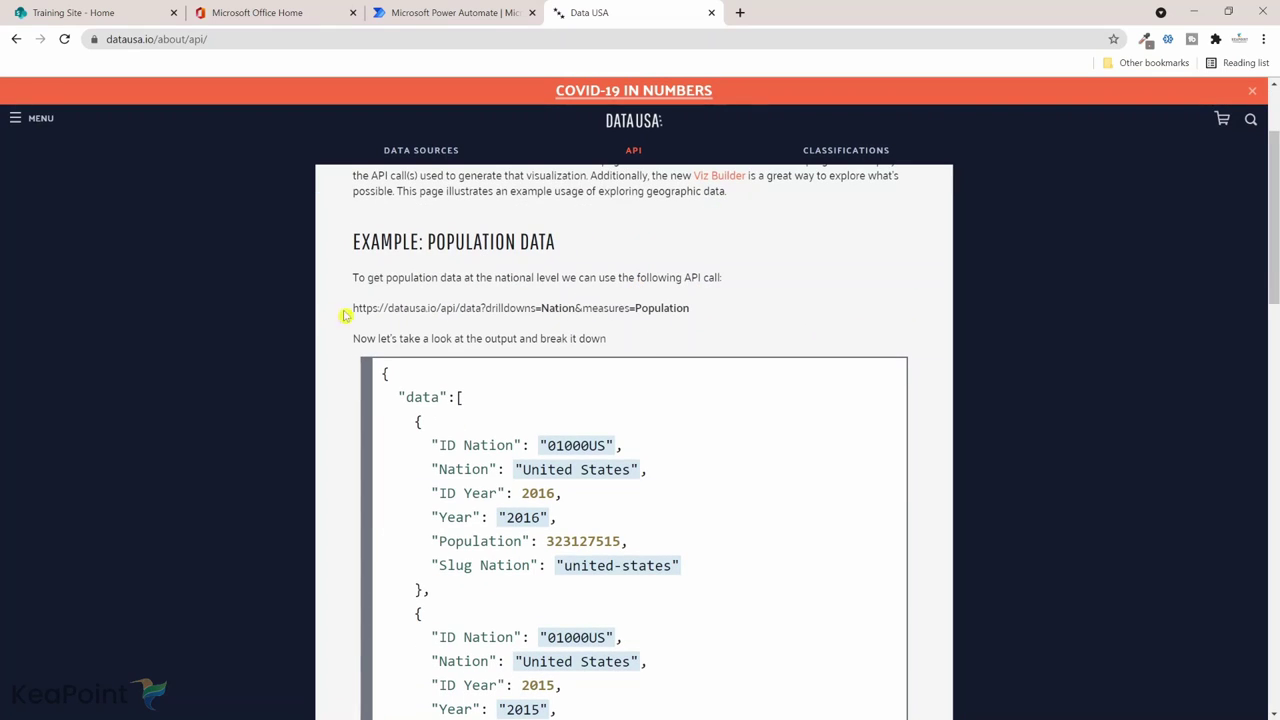
{"action": "left_click_drag", "start_coordinate": [346, 311], "coordinate": [689, 311]}
{"action": "scroll", "coordinate": [517, 380], "scroll_direction": "down", "scroll_amount": 1}
{"action": "double_click", "coordinate": [476, 358]}
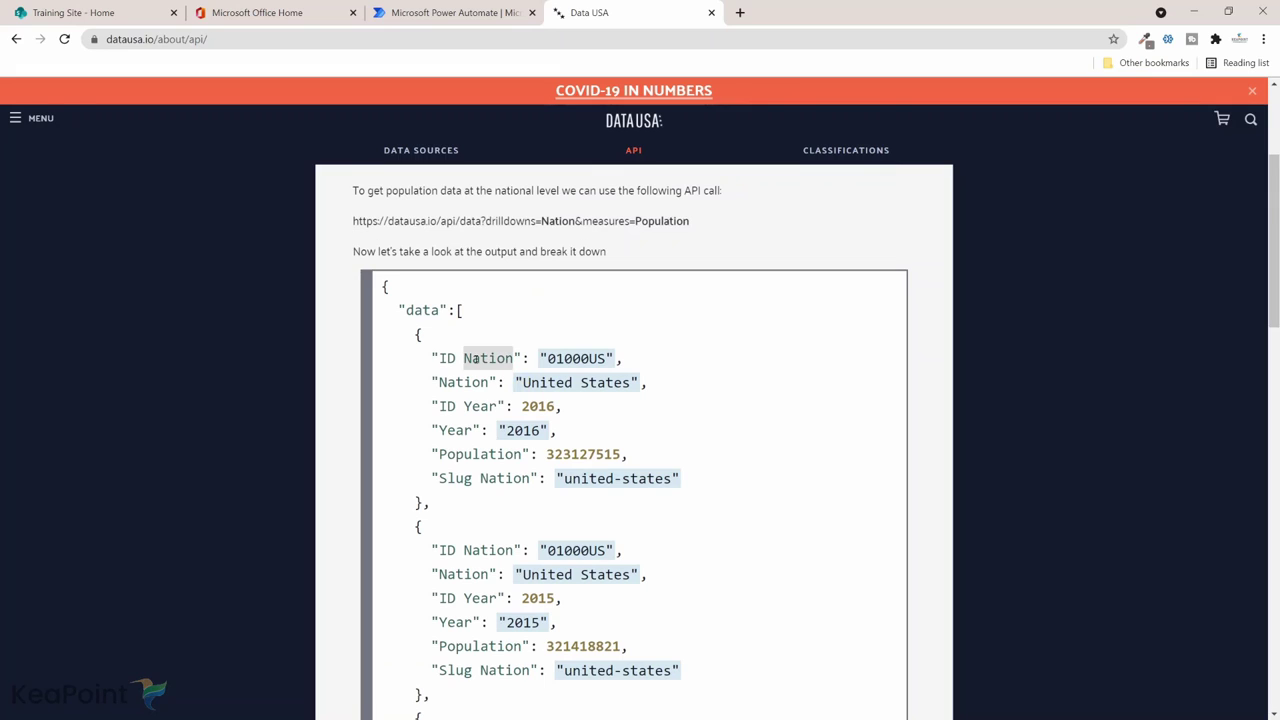
{"action": "double_click", "coordinate": [459, 382]}
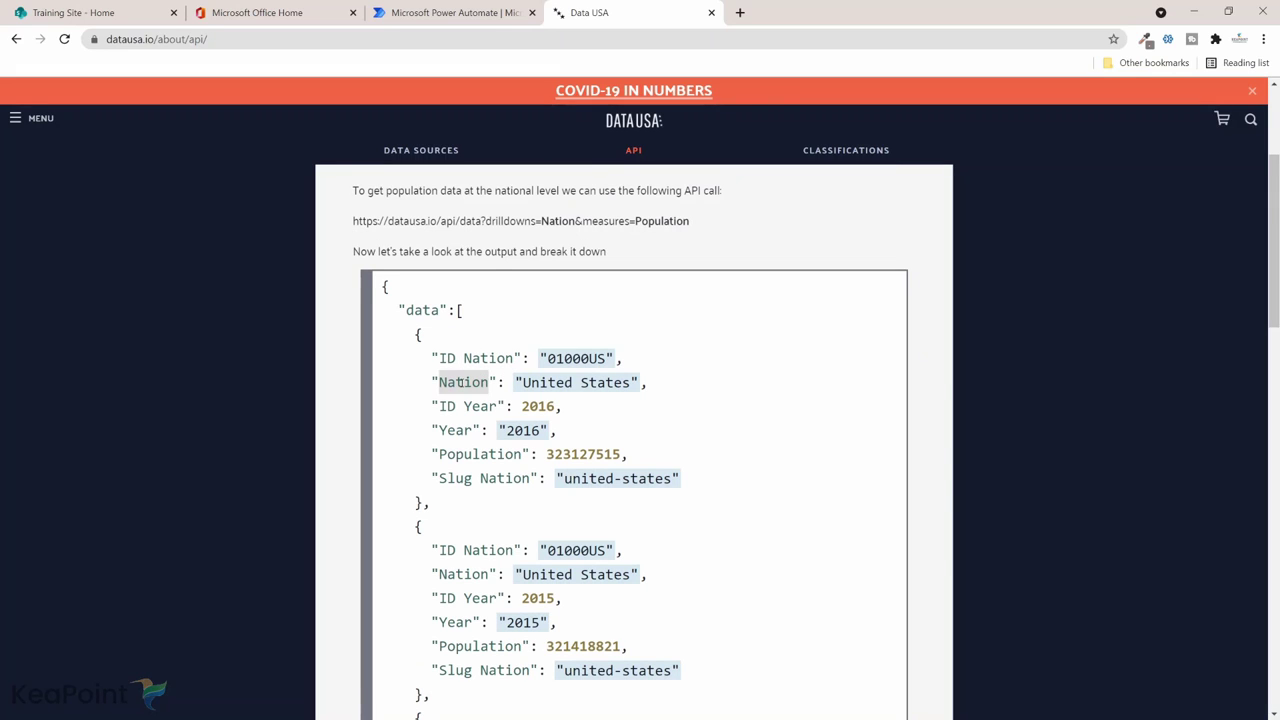
{"action": "double_click", "coordinate": [468, 406]}
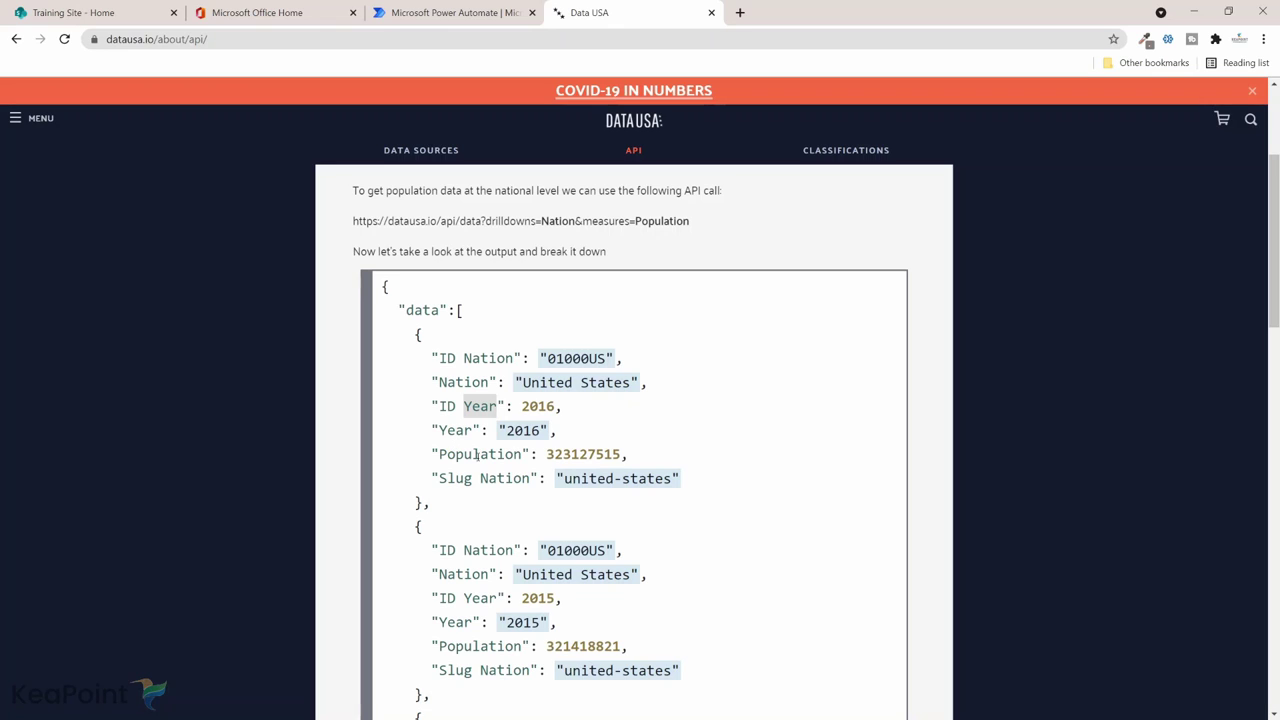
{"action": "double_click", "coordinate": [476, 455]}
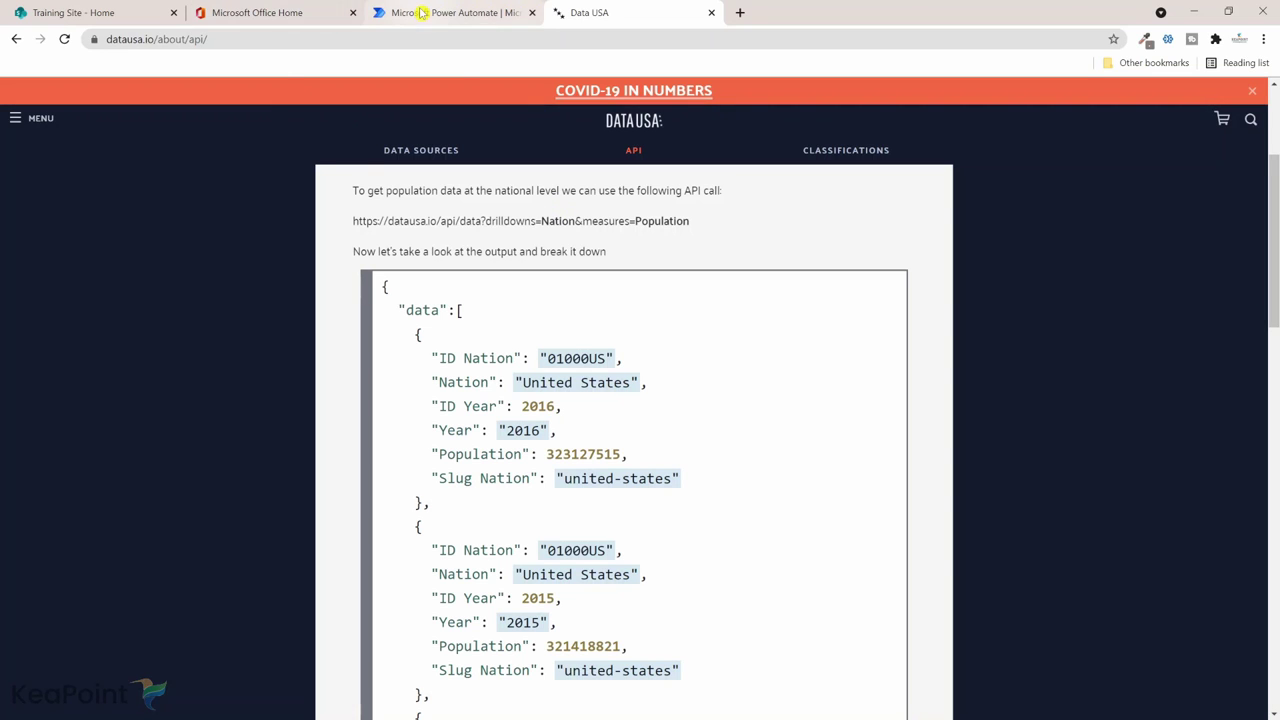
Step: Create a blank list named Population Data on the SharePoint Training Site
{"action": "left_click", "coordinate": [75, 12]}
{"action": "left_click", "coordinate": [278, 191]}
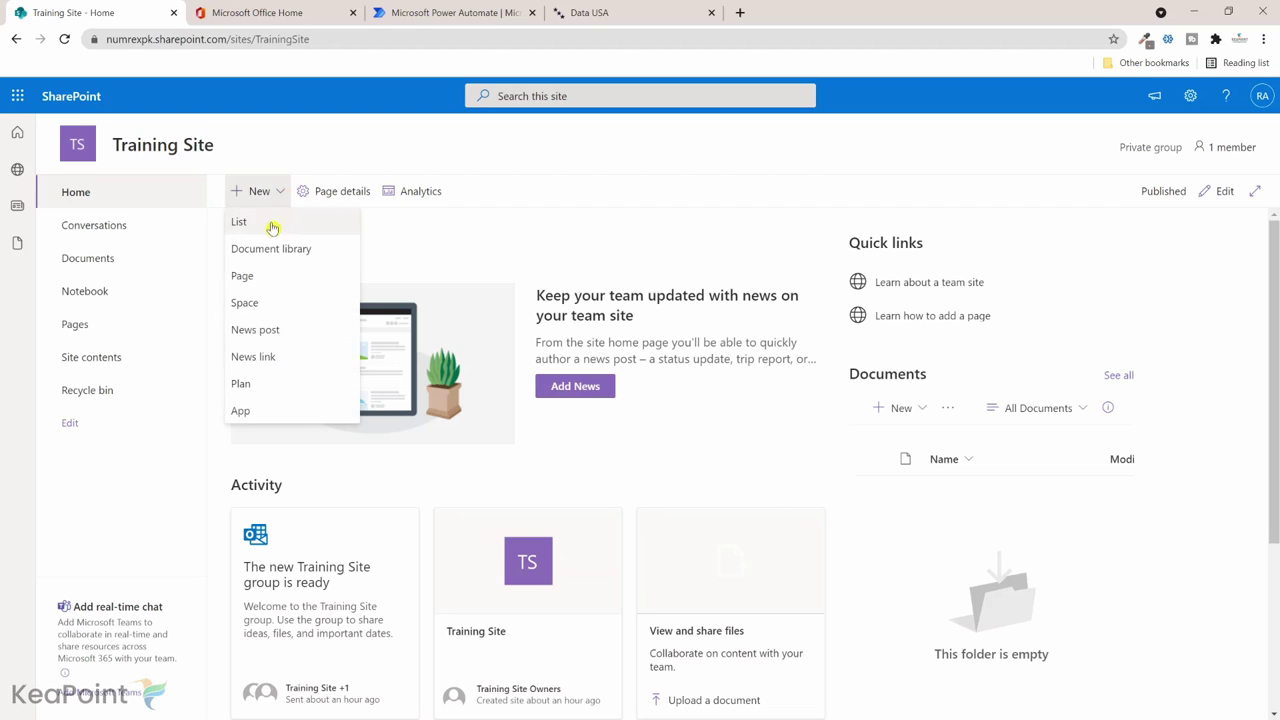
{"action": "left_click", "coordinate": [270, 225]}
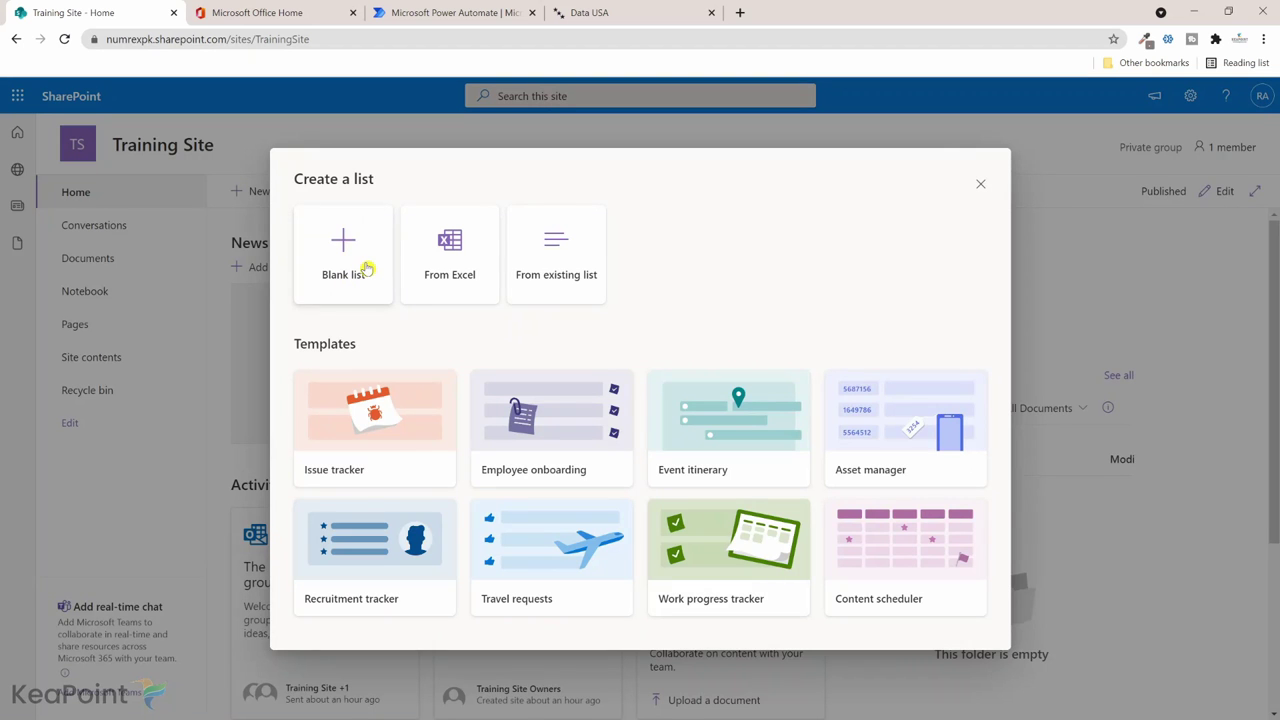
{"action": "left_click", "coordinate": [367, 268]}
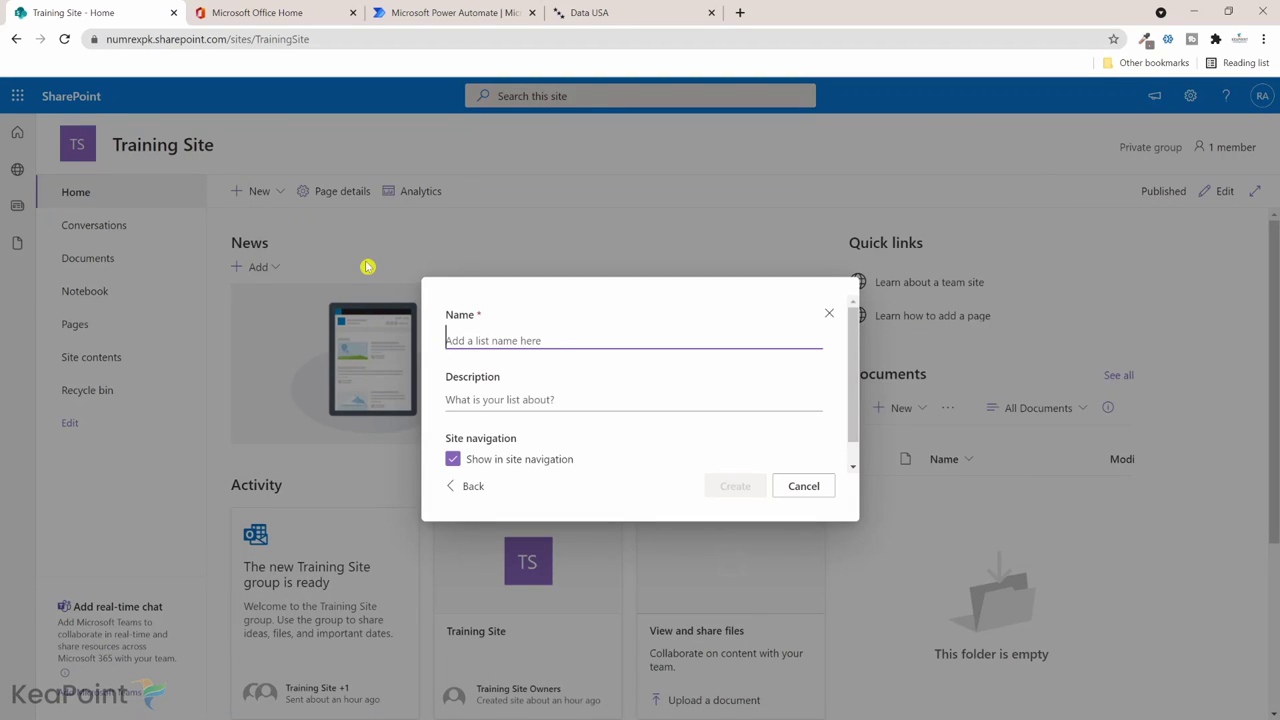
{"action": "type", "text": "Population Data"}
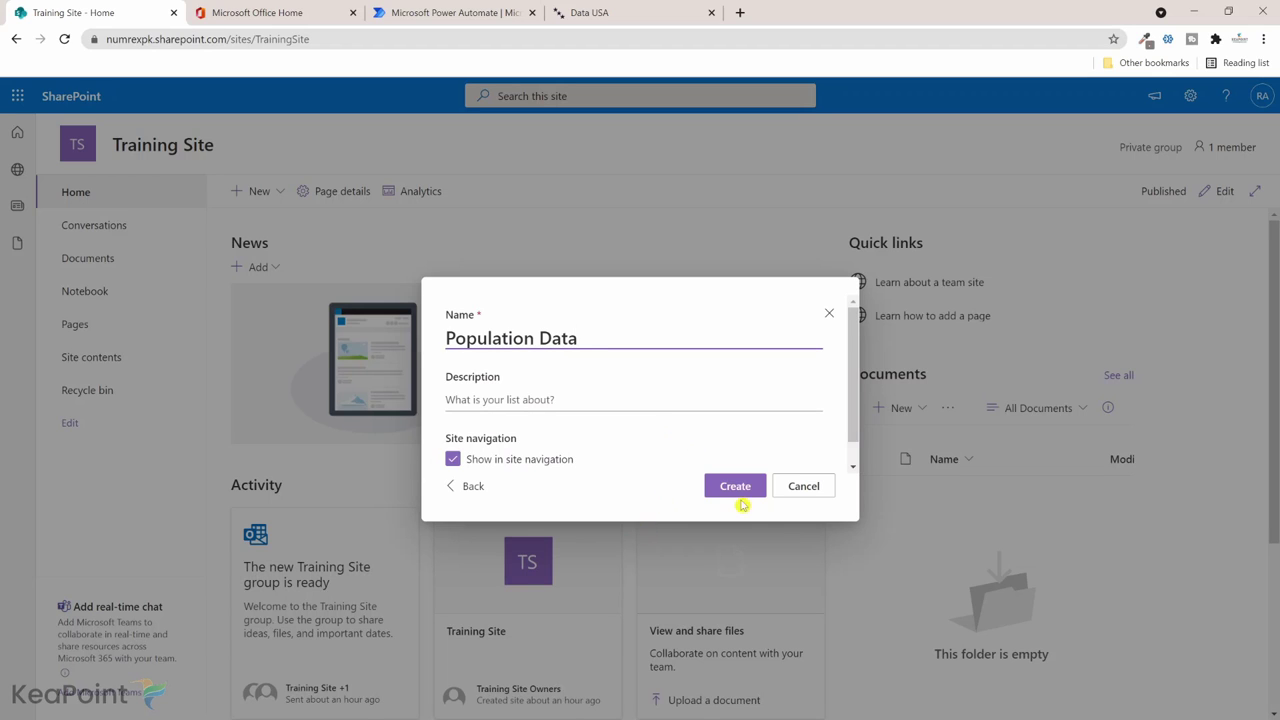
{"action": "left_click", "coordinate": [740, 488]}
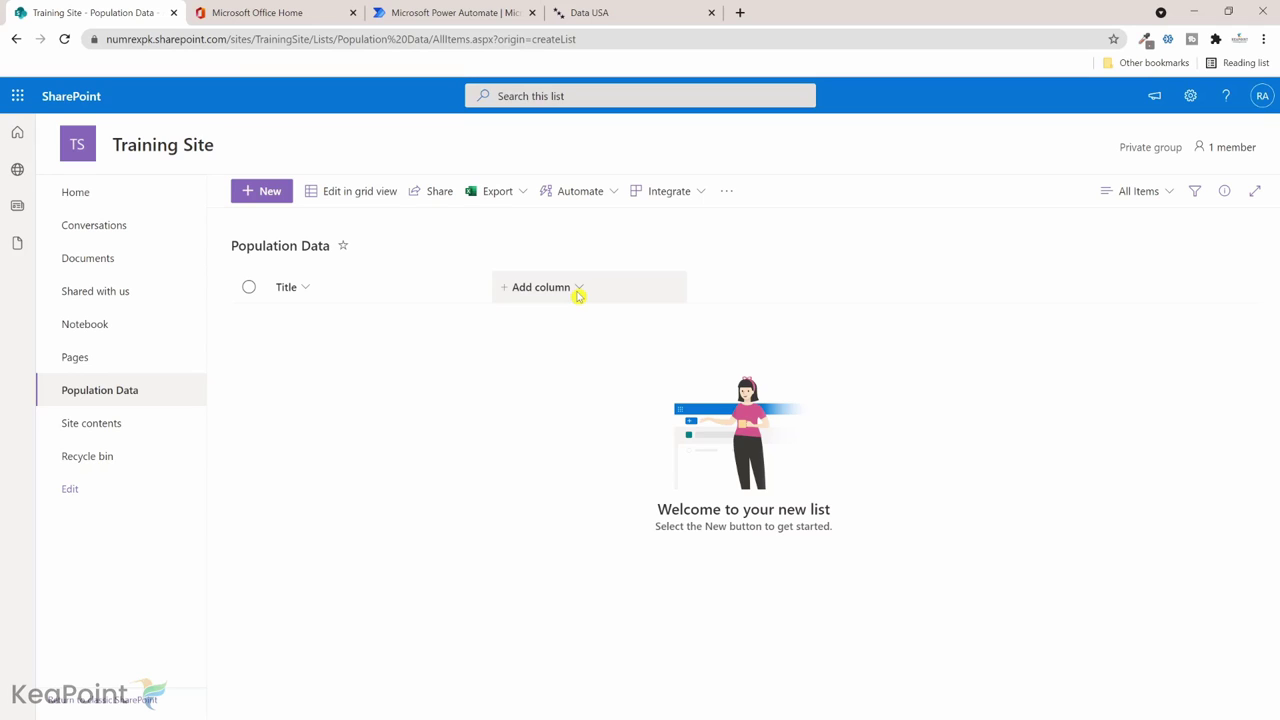
Step: Add a Number column named Year to the Population Data list
{"action": "left_click", "coordinate": [578, 290]}
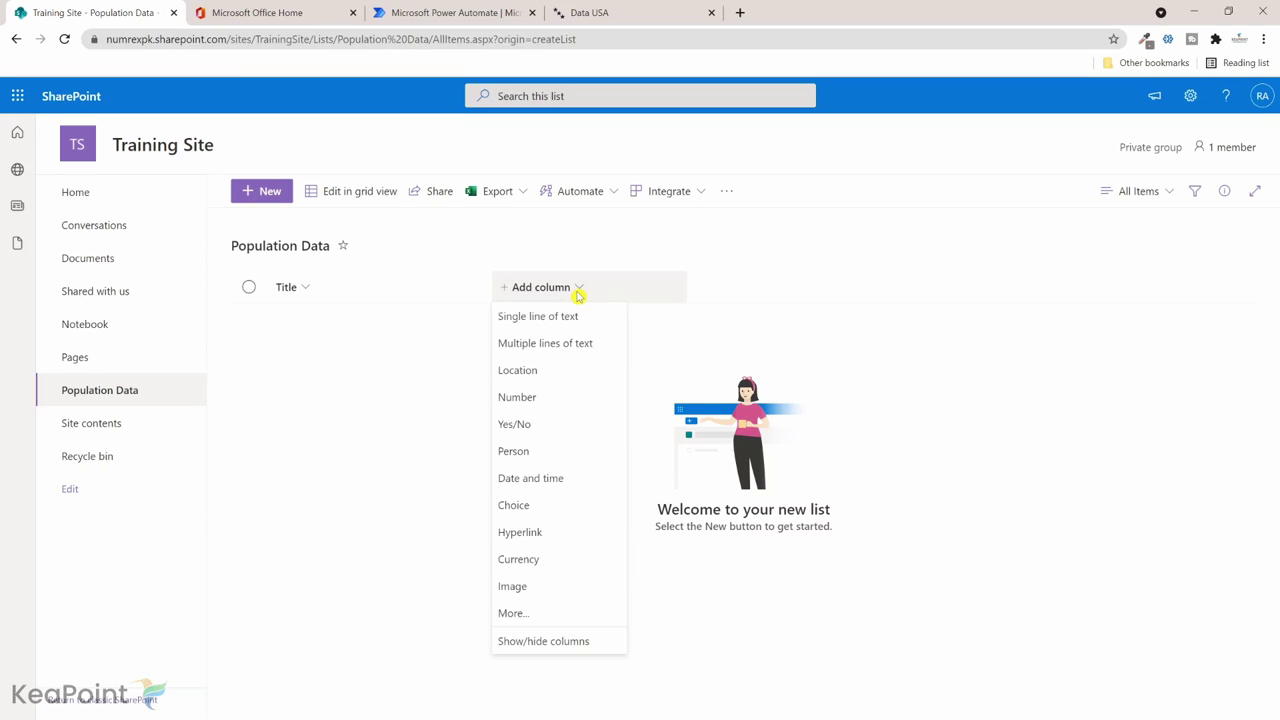
{"action": "left_click", "coordinate": [540, 398]}
{"action": "type", "text": "Year"}
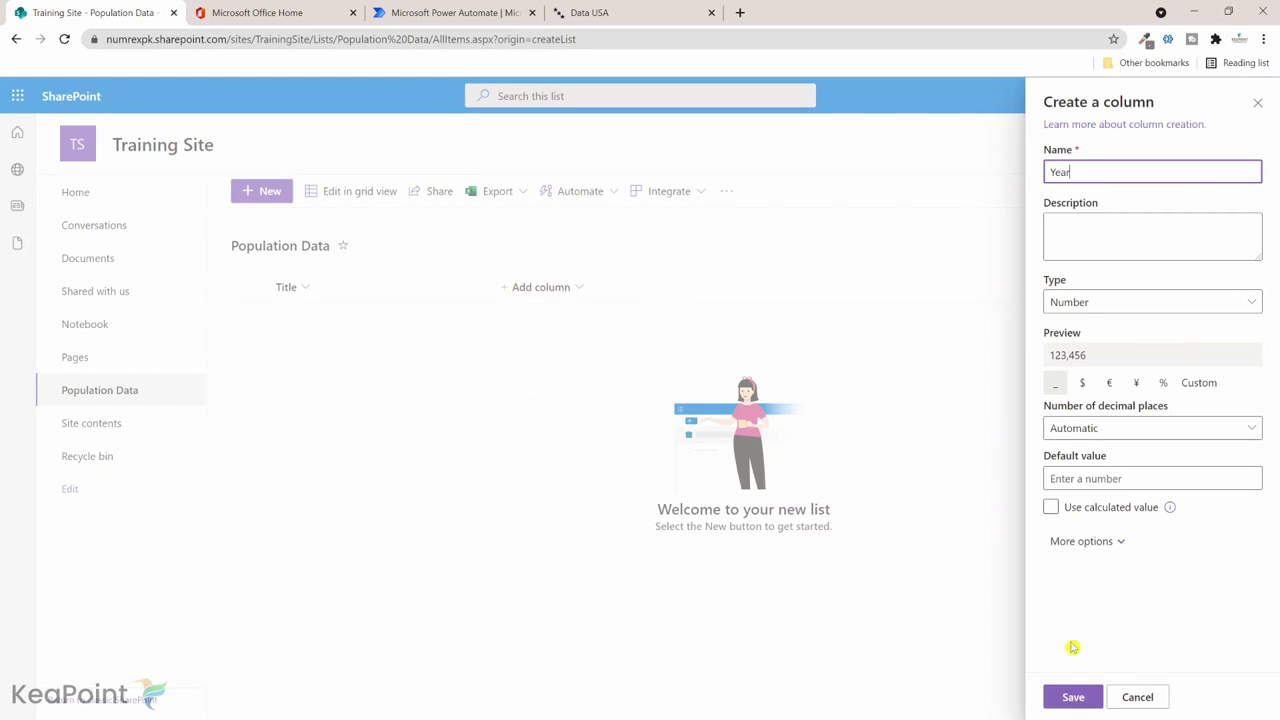
{"action": "left_click", "coordinate": [1073, 697]}
Step: Add a Number column named Population to the Population Data list
{"action": "left_click", "coordinate": [686, 287]}
{"action": "left_click", "coordinate": [661, 400]}
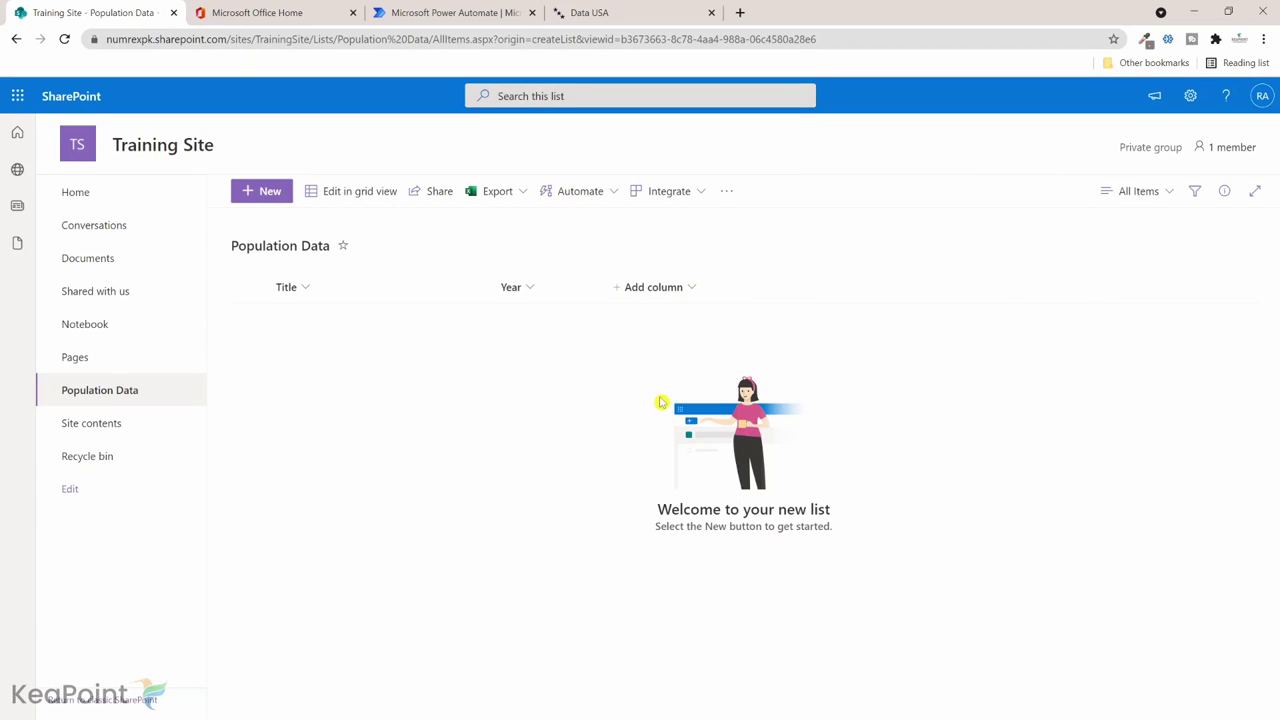
{"action": "type", "text": "P"}
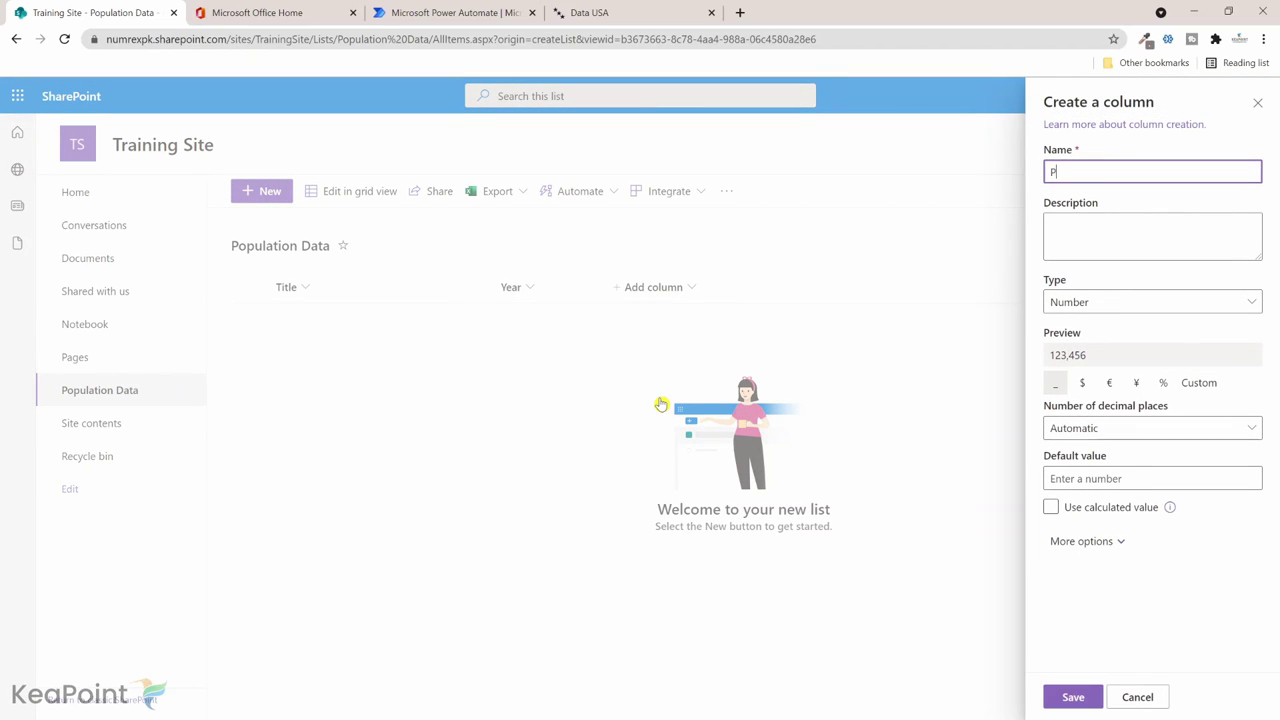
{"action": "type", "text": "opulation"}
{"action": "left_click", "coordinate": [1131, 252]}
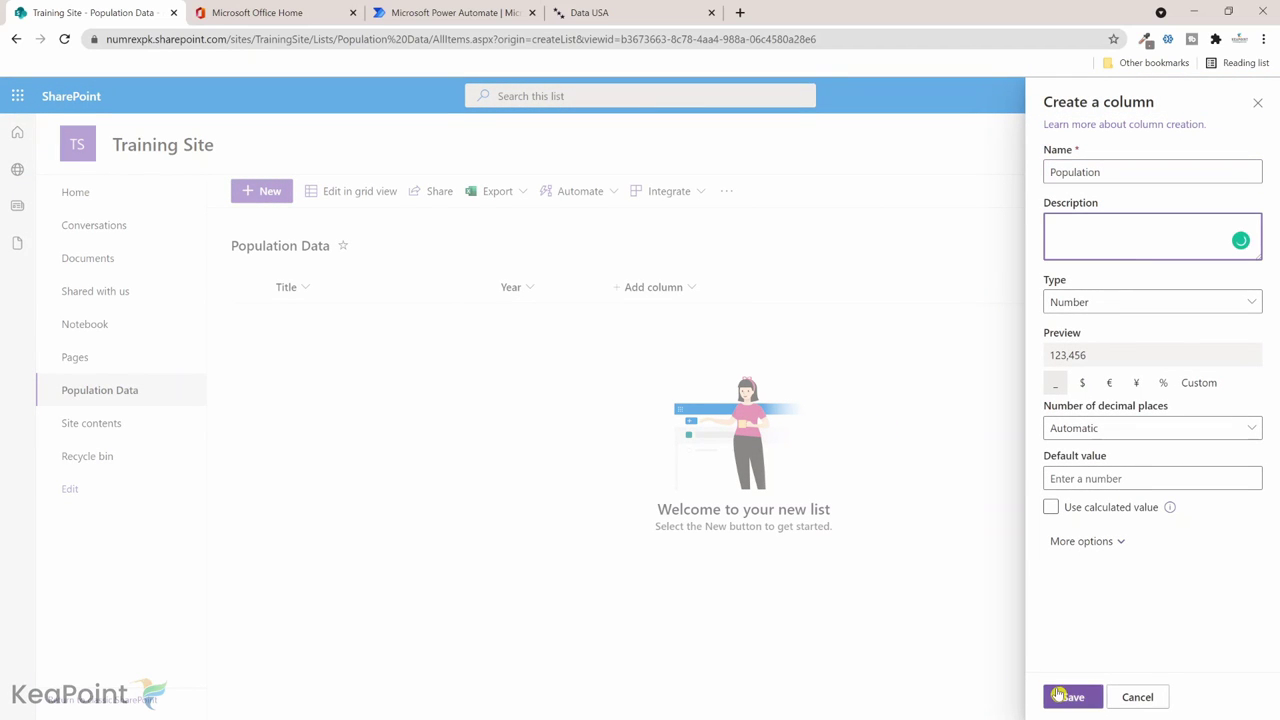
{"action": "left_click", "coordinate": [1062, 696]}
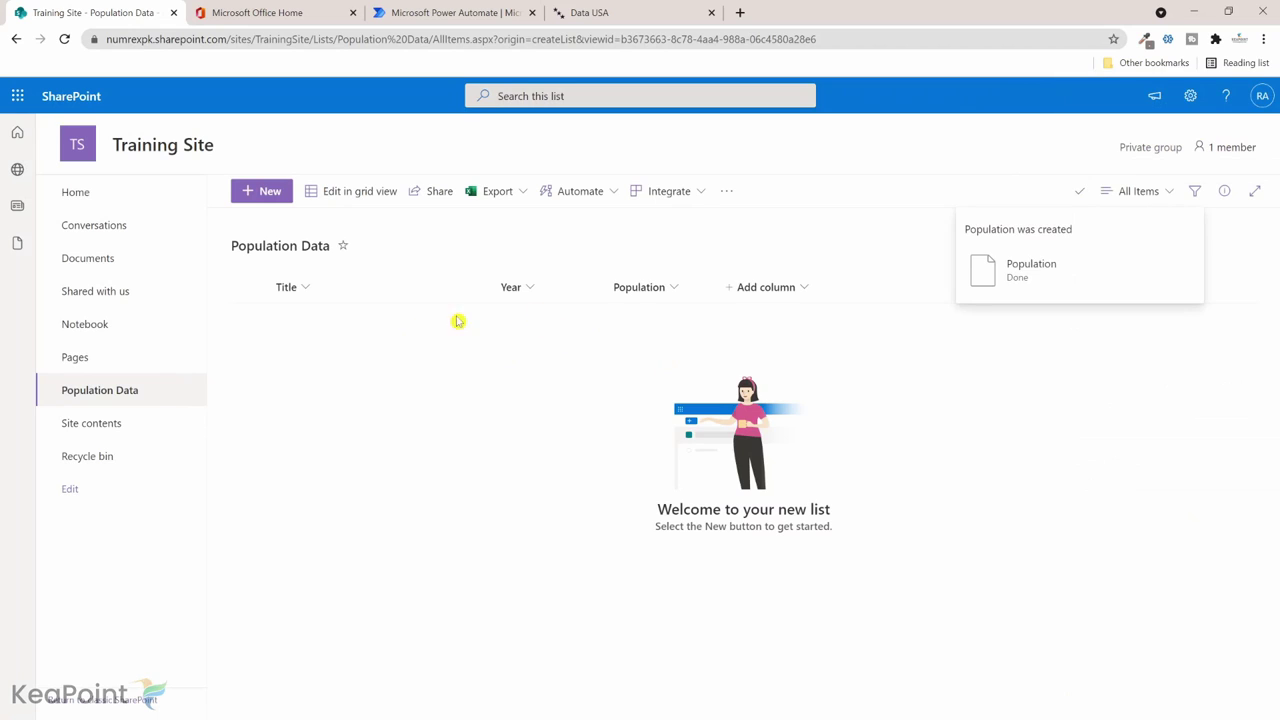
{"action": "left_click", "coordinate": [651, 8]}
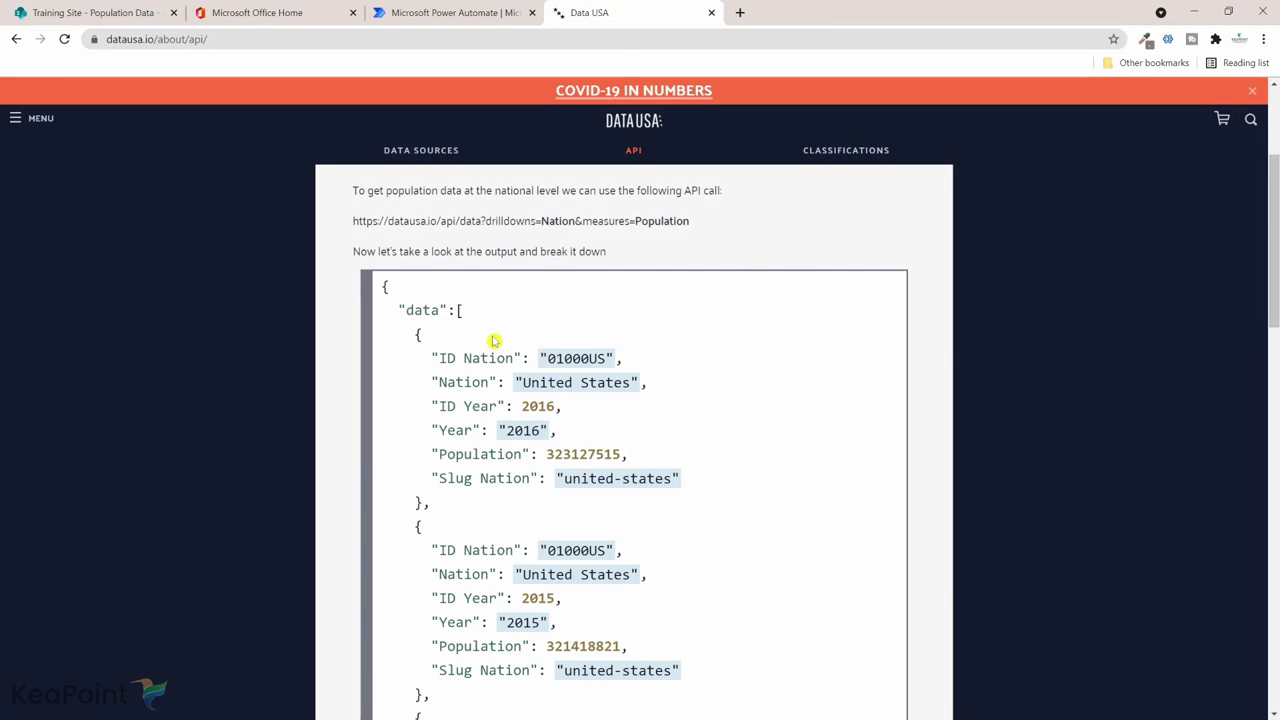
{"action": "scroll", "coordinate": [493, 341], "scroll_direction": "up", "scroll_amount": 2}
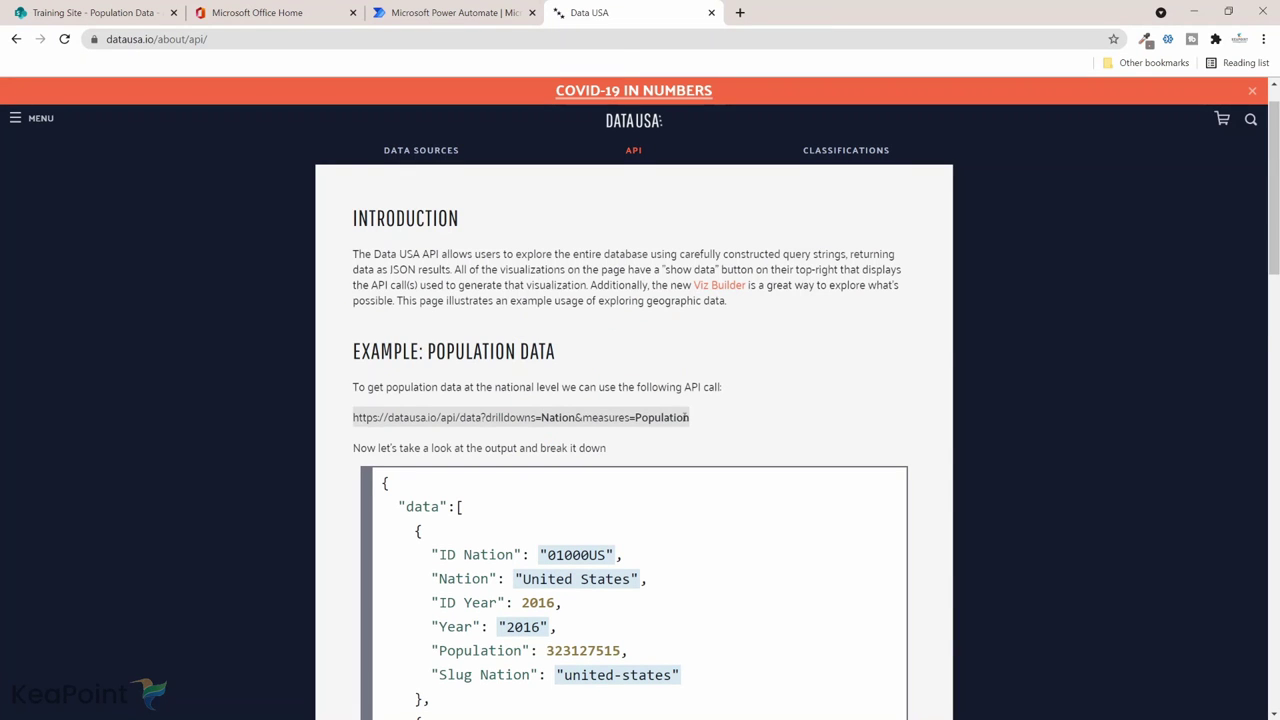
{"action": "left_click", "coordinate": [740, 12]}
{"action": "type", "text": "https://datausa.io/api/data?drilldowns=Nation&measures=Population"}
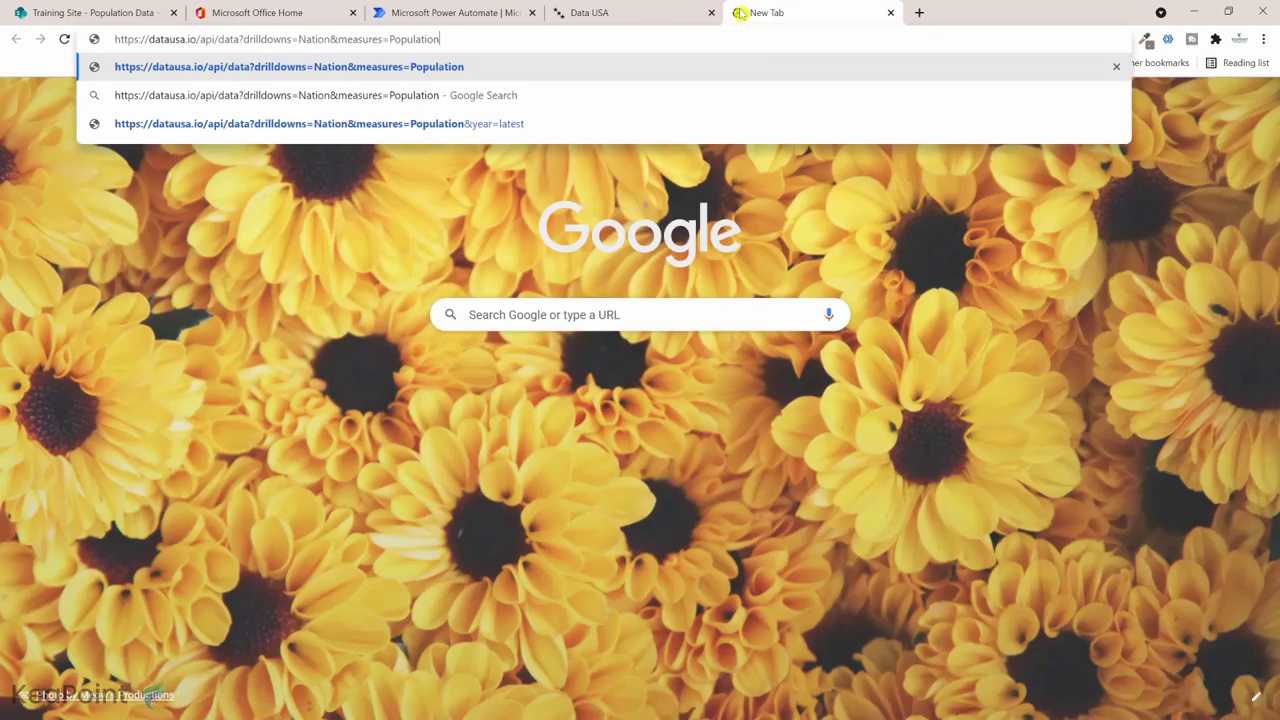
{"action": "key", "text": "Return"}
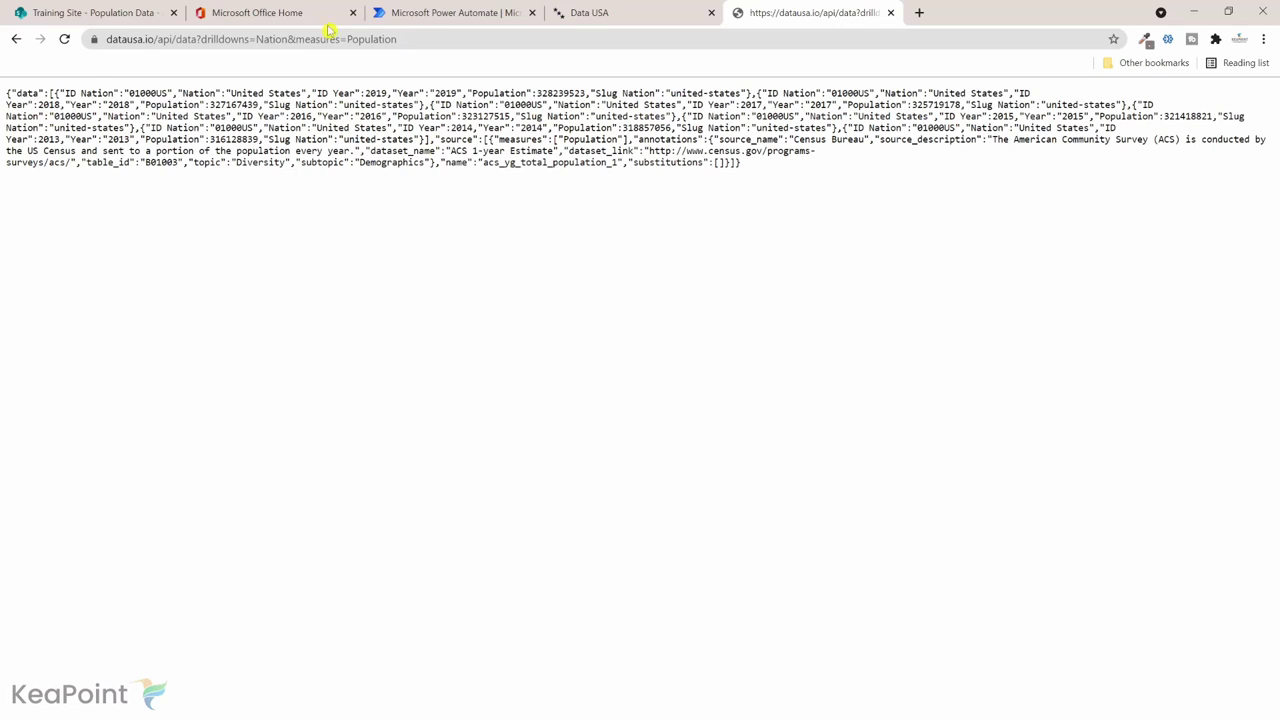
Step: Check the Year values in the returned JSON and copy the API call's URL
{"action": "double_click", "coordinate": [408, 93]}
{"action": "double_click", "coordinate": [115, 139]}
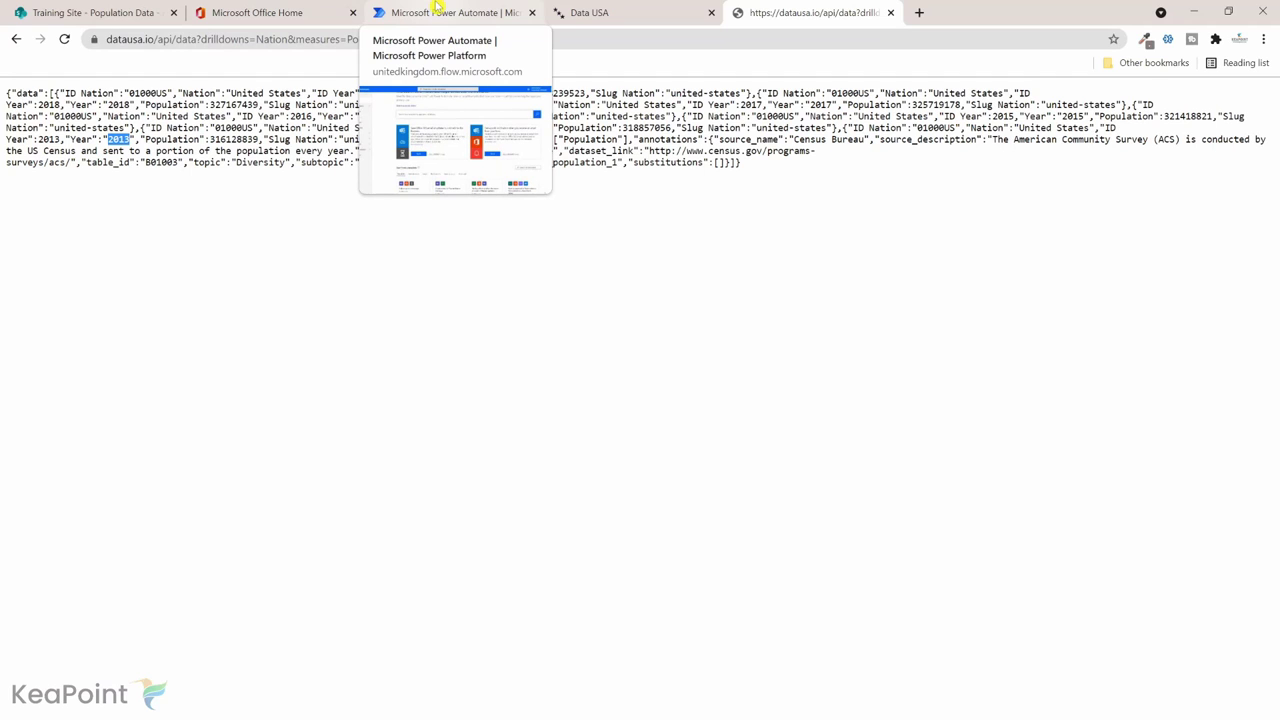
{"action": "left_click", "coordinate": [305, 45]}
{"action": "right_click", "coordinate": [305, 48]}
{"action": "left_click", "coordinate": [357, 106]}
Step: Switch to Power Automate and create an instant cloud flow named Get API Data with the Manually trigger a flow trigger
{"action": "left_click", "coordinate": [478, 12]}
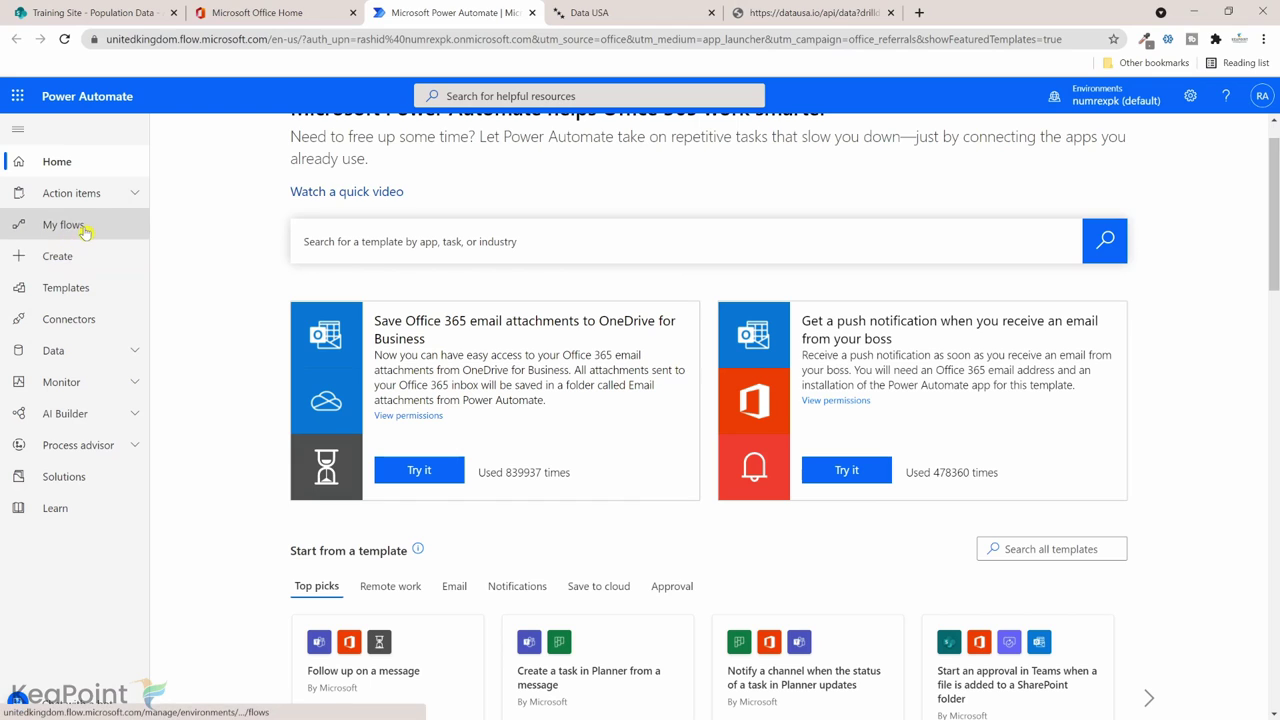
{"action": "left_click", "coordinate": [72, 263]}
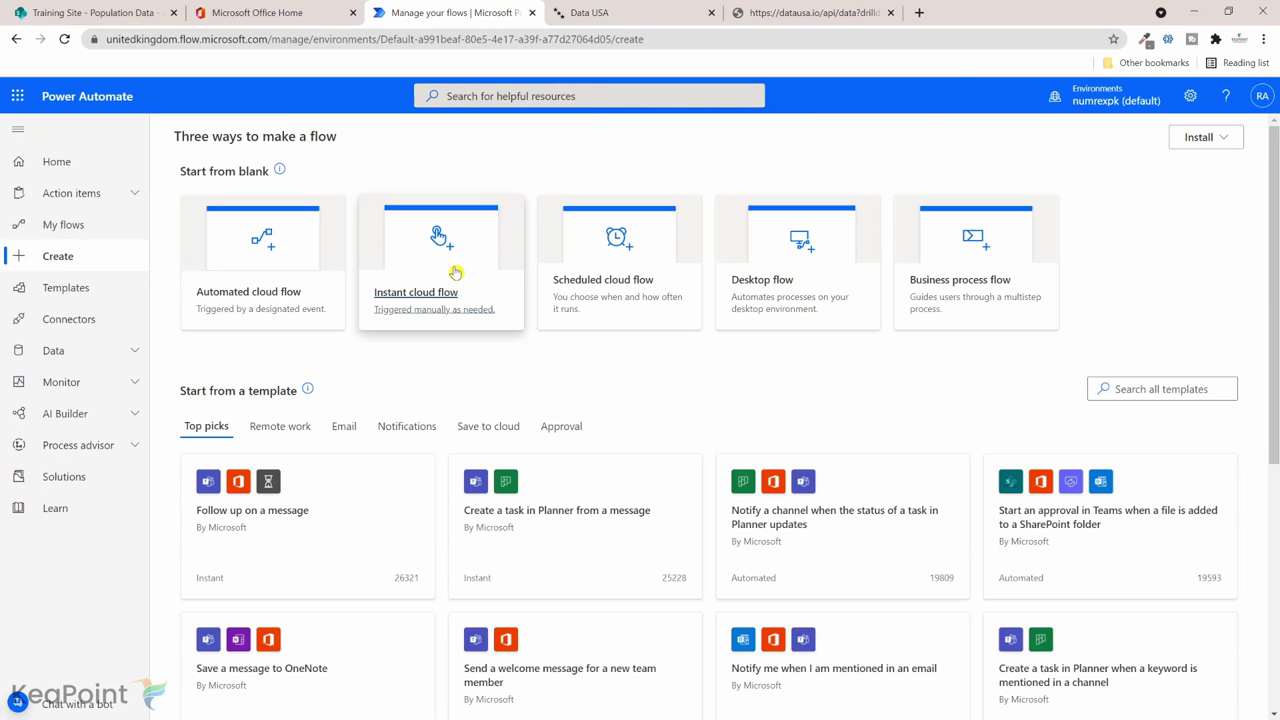
{"action": "left_click", "coordinate": [455, 272]}
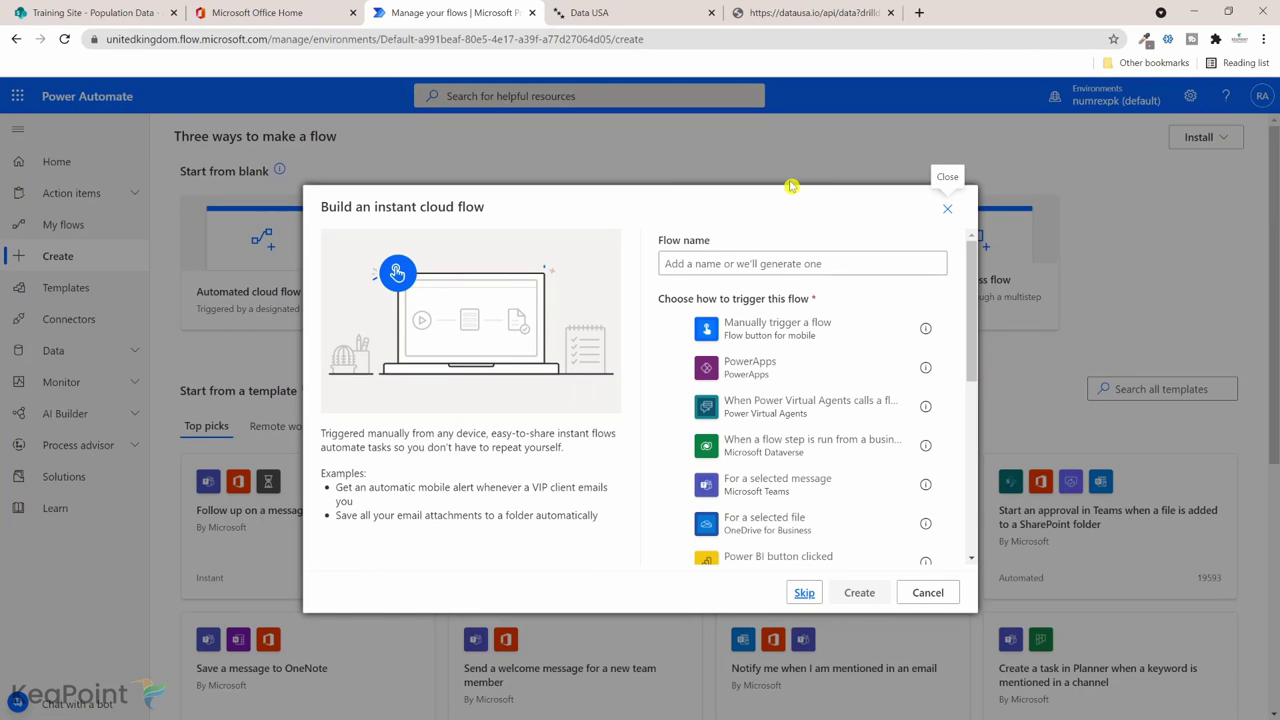
{"action": "left_click", "coordinate": [705, 262]}
{"action": "type", "text": "Get API Data"}
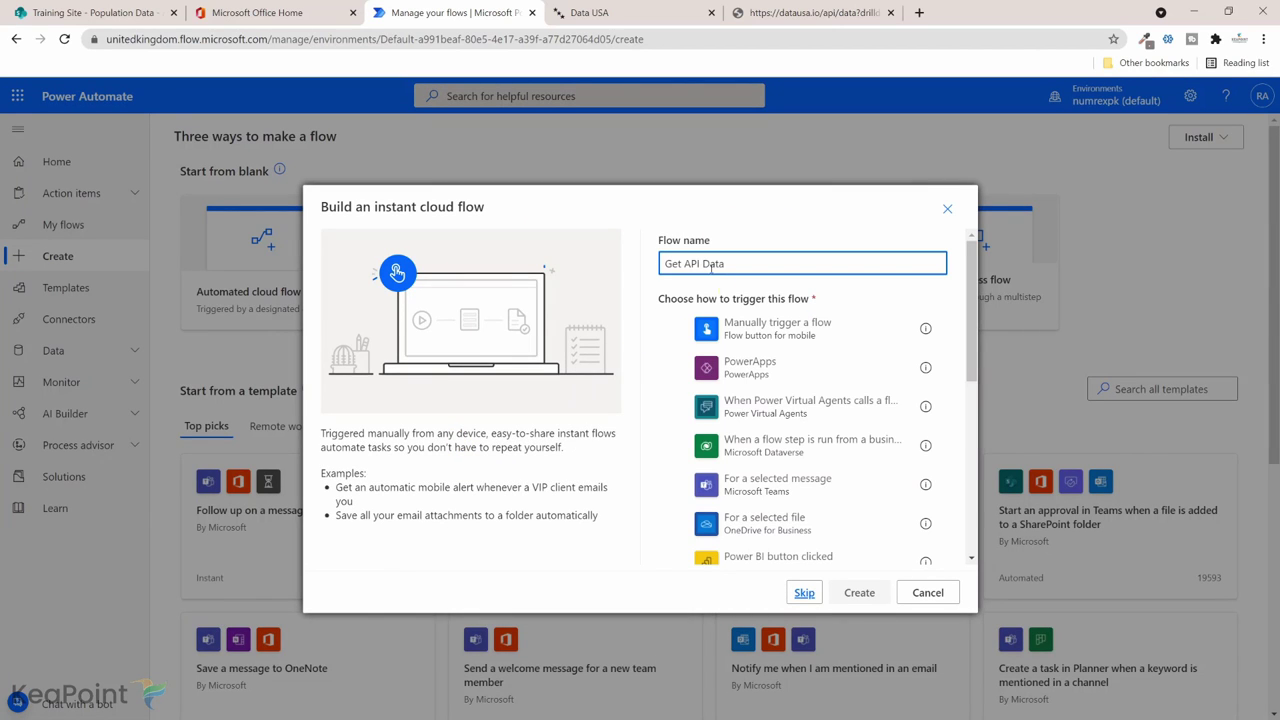
{"action": "left_click", "coordinate": [818, 330]}
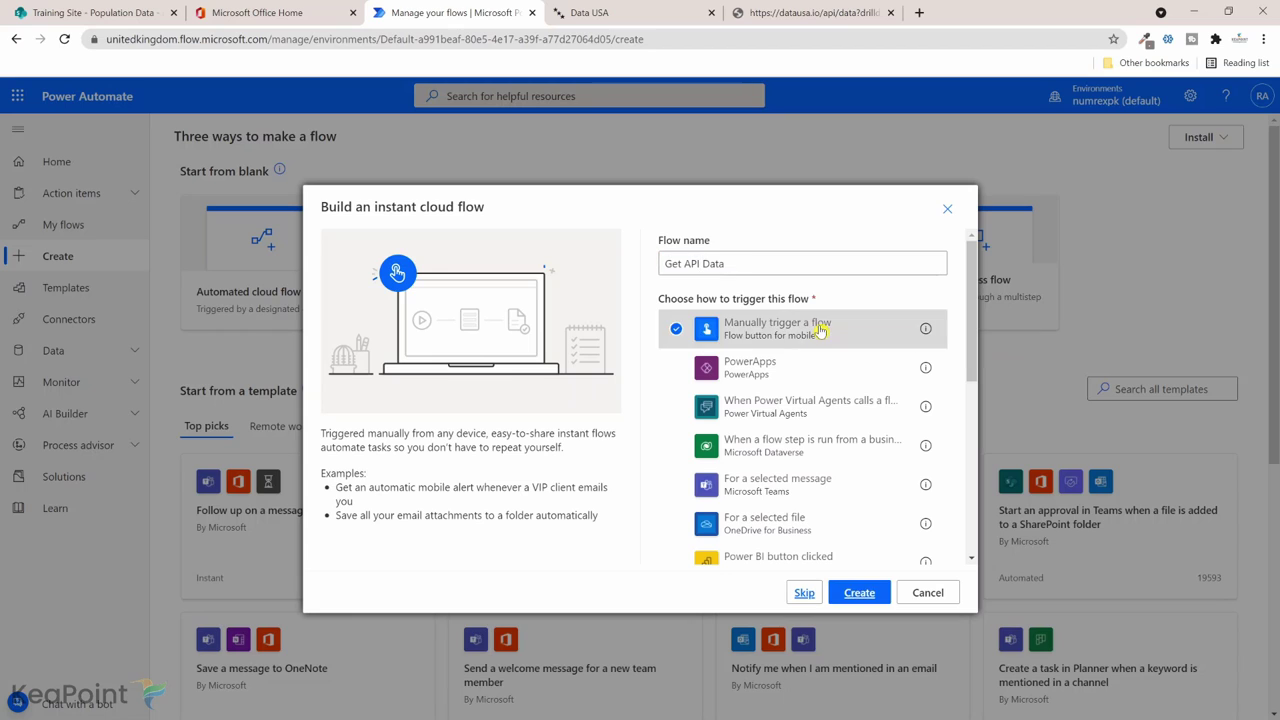
{"action": "left_click", "coordinate": [857, 594]}
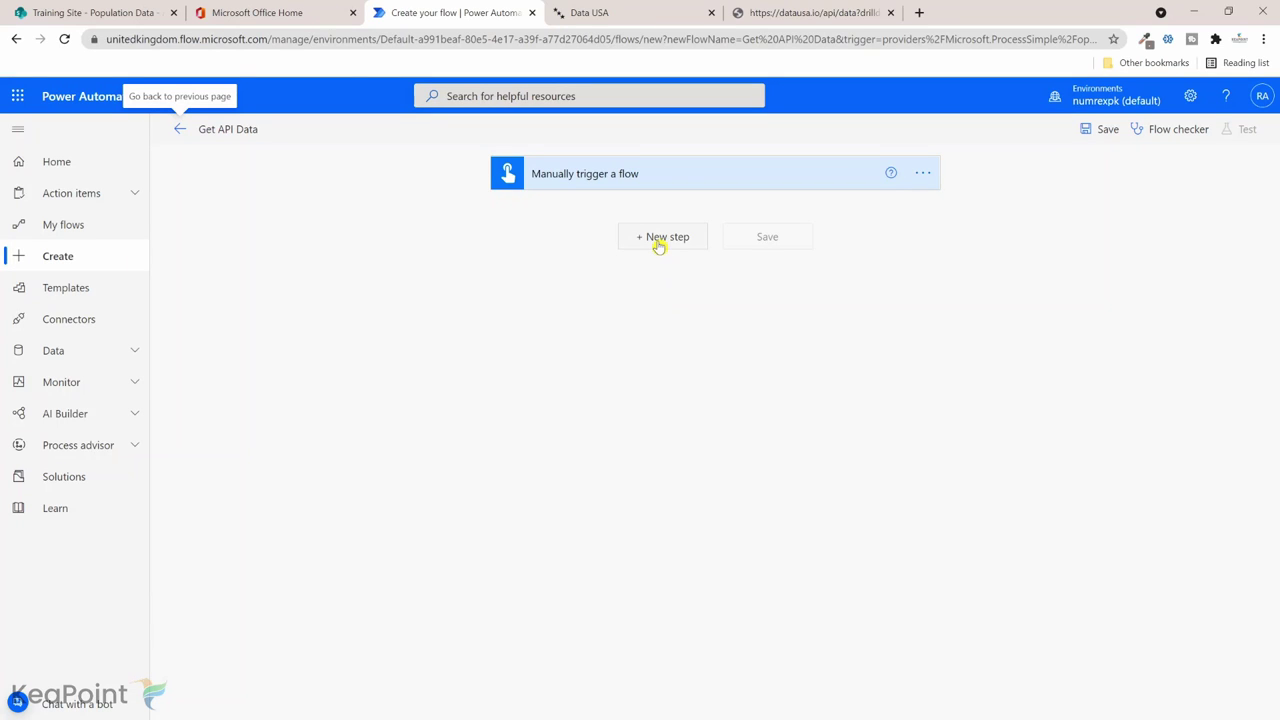
{"action": "left_click", "coordinate": [659, 240]}
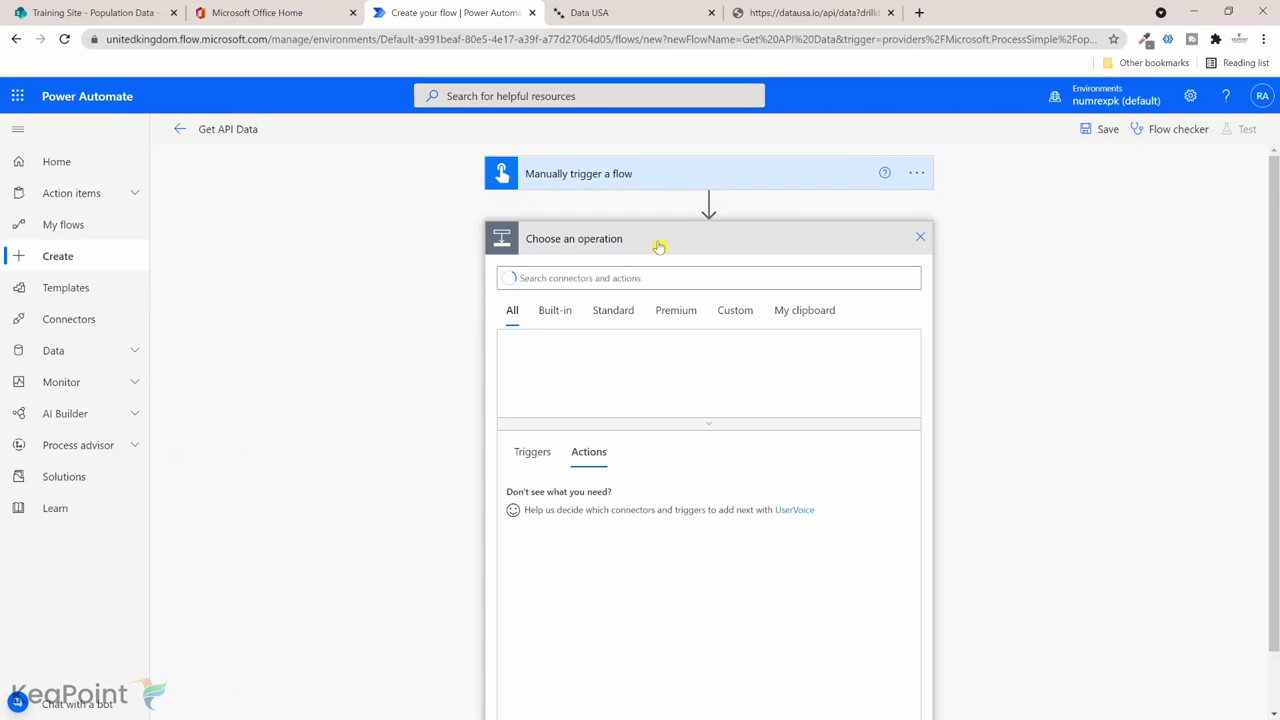
{"action": "type", "text": "http"}
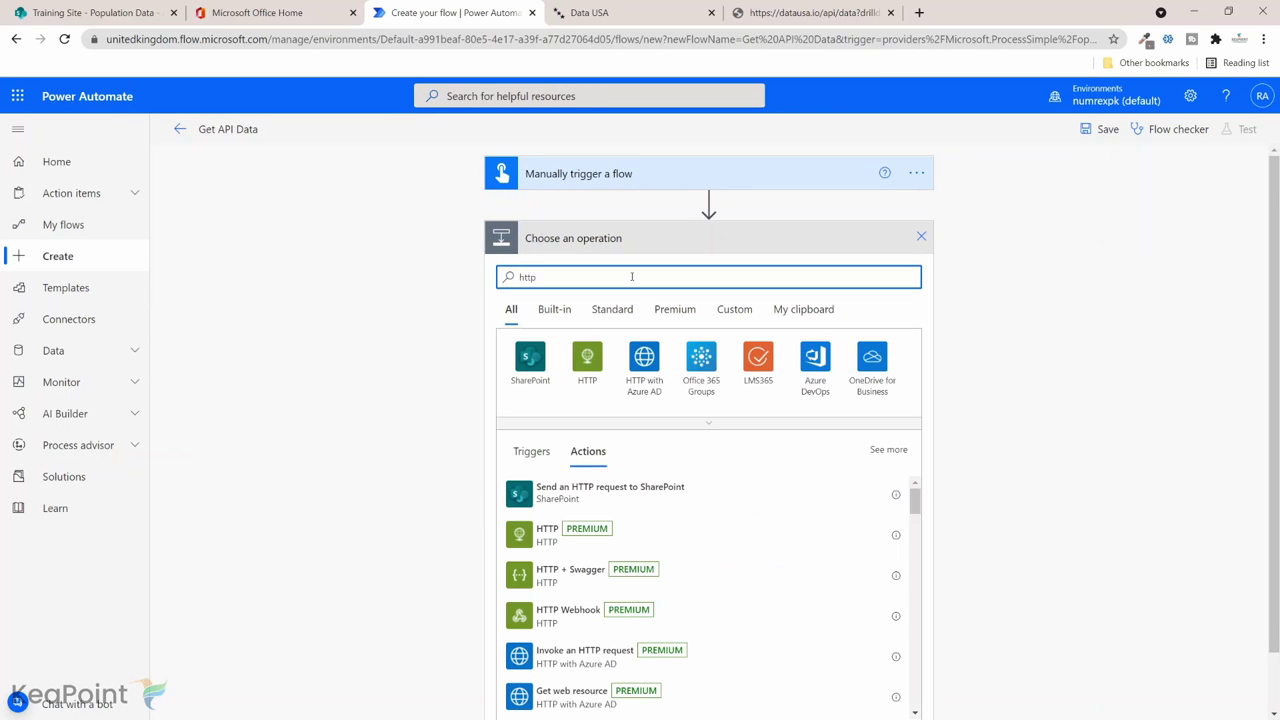
{"action": "left_click", "coordinate": [617, 540]}
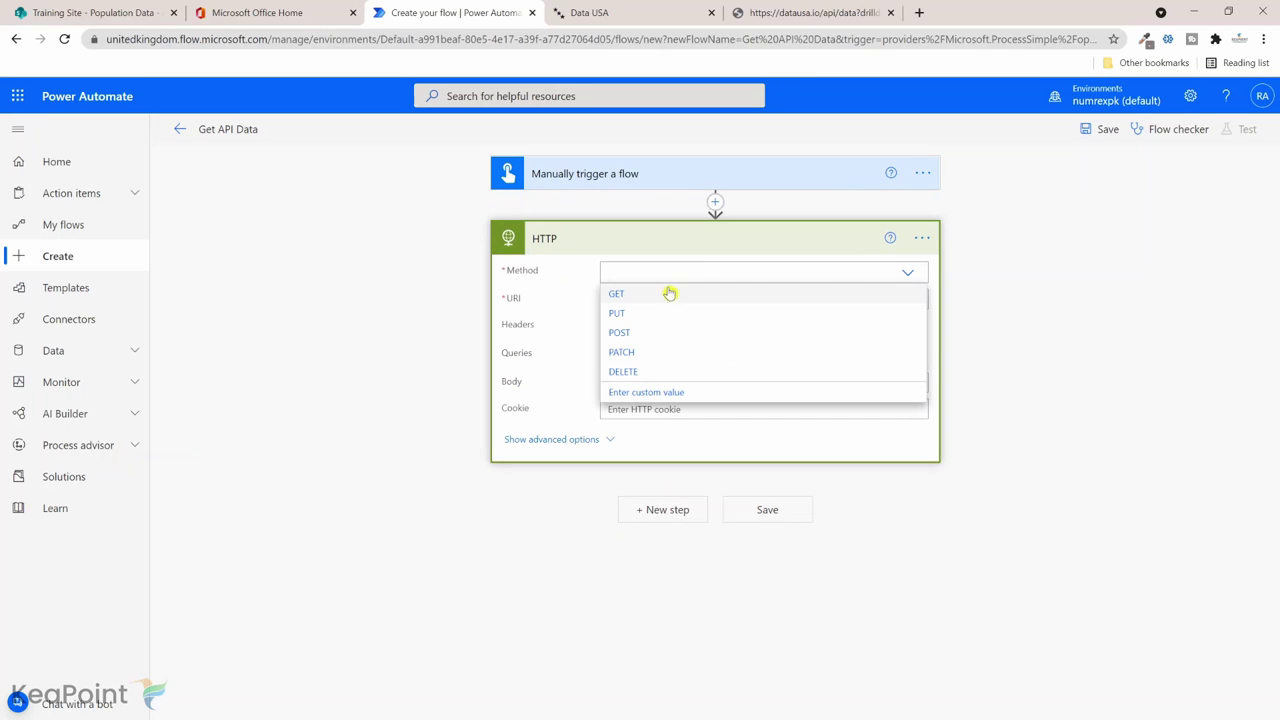
{"action": "left_click", "coordinate": [618, 294]}
{"action": "left_click", "coordinate": [627, 300]}
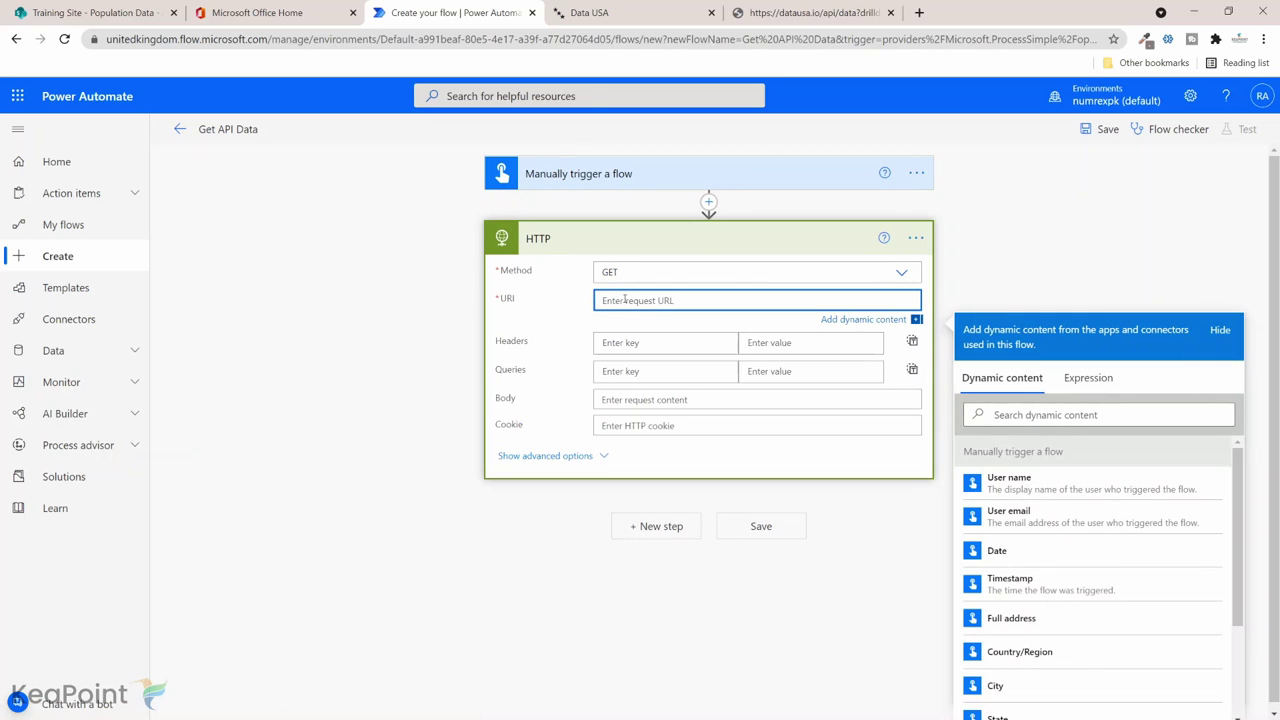
{"action": "key", "text": "ctrl+v"}
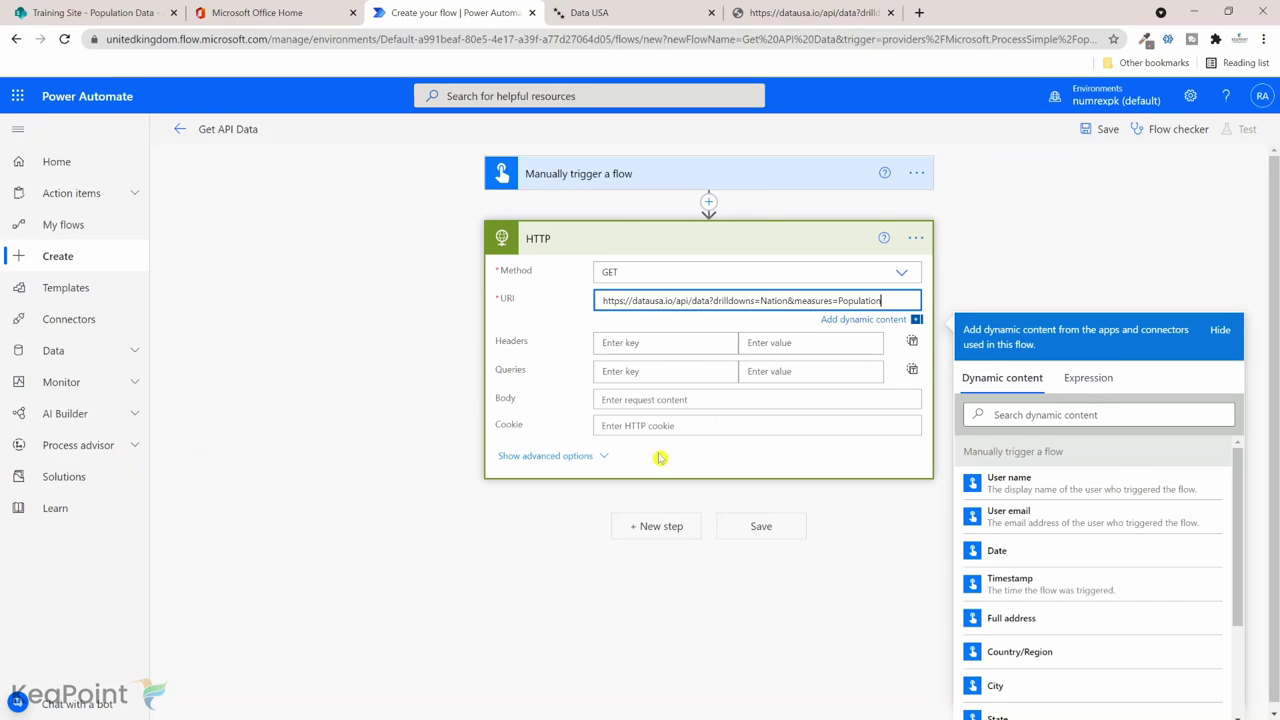
Step: Review the HTTP action's advanced Authentication options, the Data USA API page and the API call's JSON response
{"action": "left_click", "coordinate": [570, 459]}
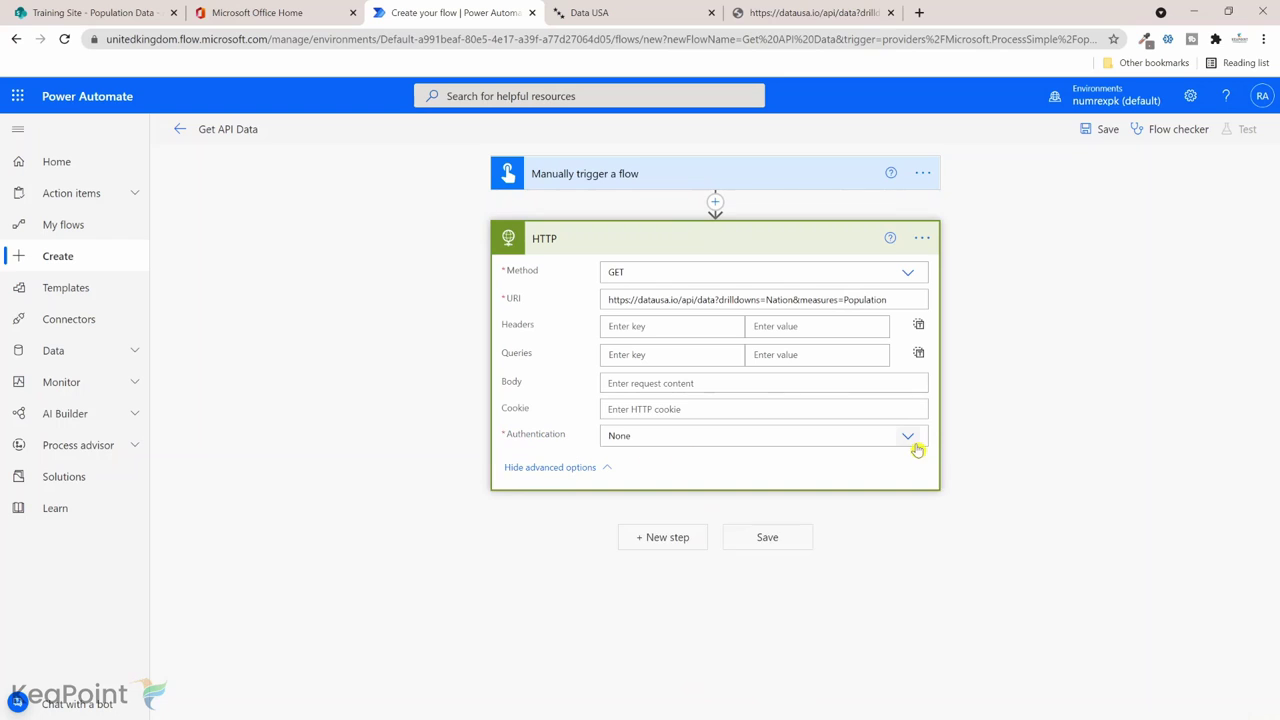
{"action": "left_click", "coordinate": [615, 13]}
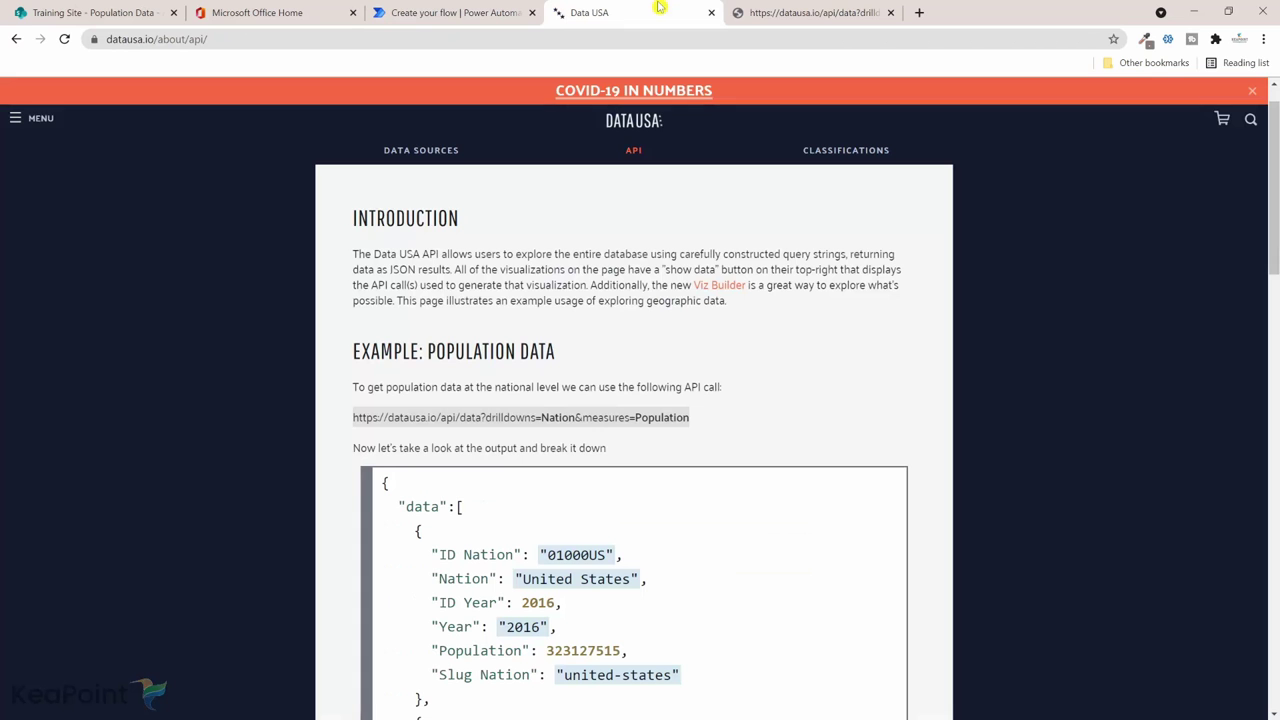
{"action": "left_click", "coordinate": [456, 6]}
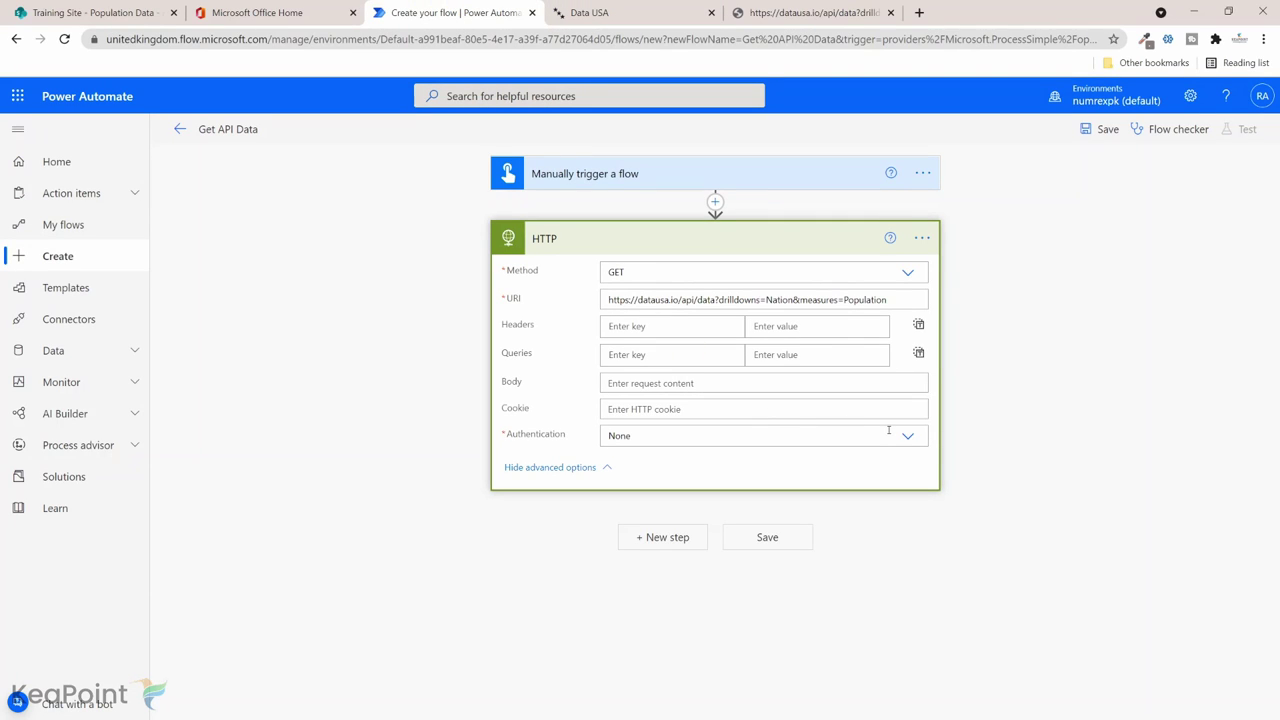
{"action": "left_click", "coordinate": [908, 438]}
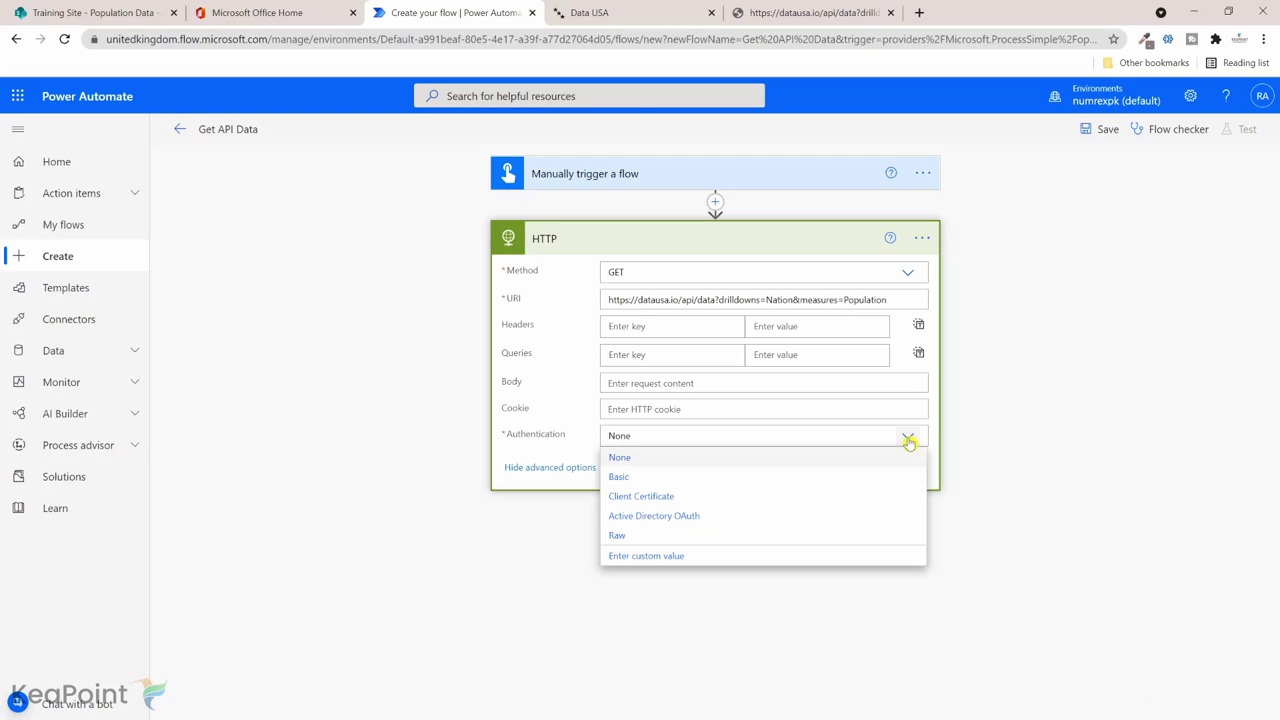
{"action": "left_click", "coordinate": [987, 429]}
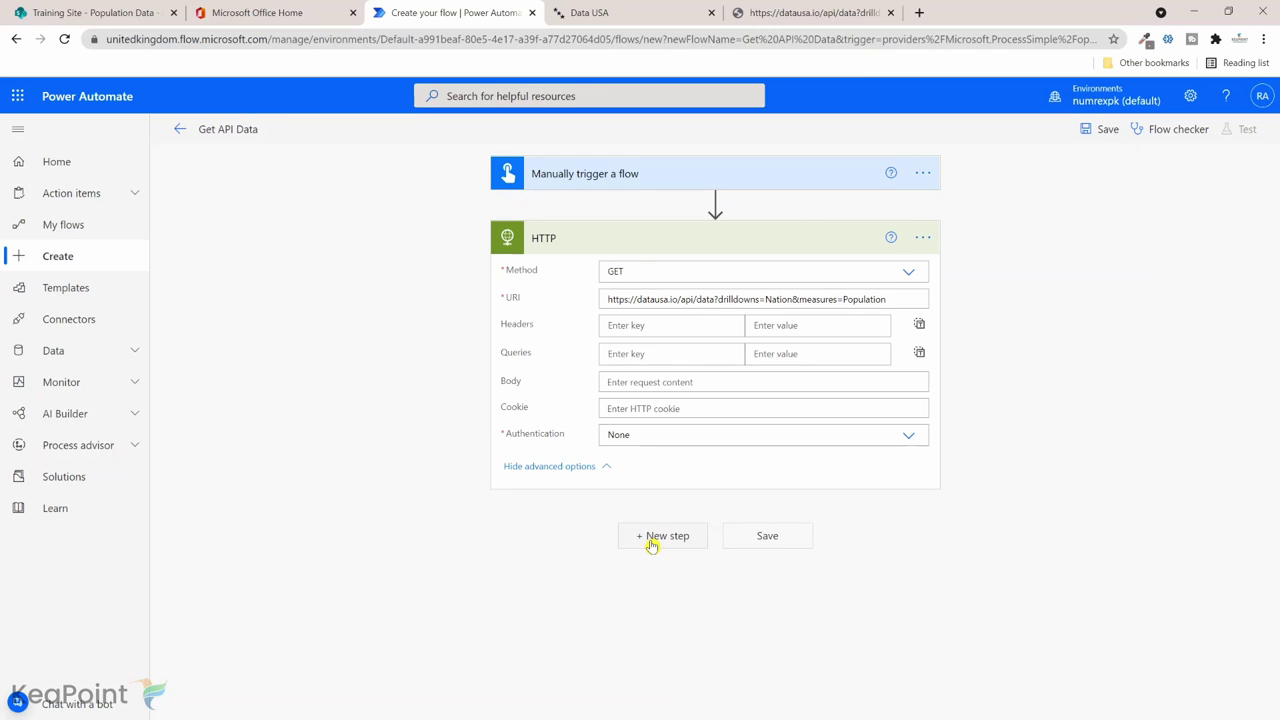
{"action": "left_click", "coordinate": [776, 10]}
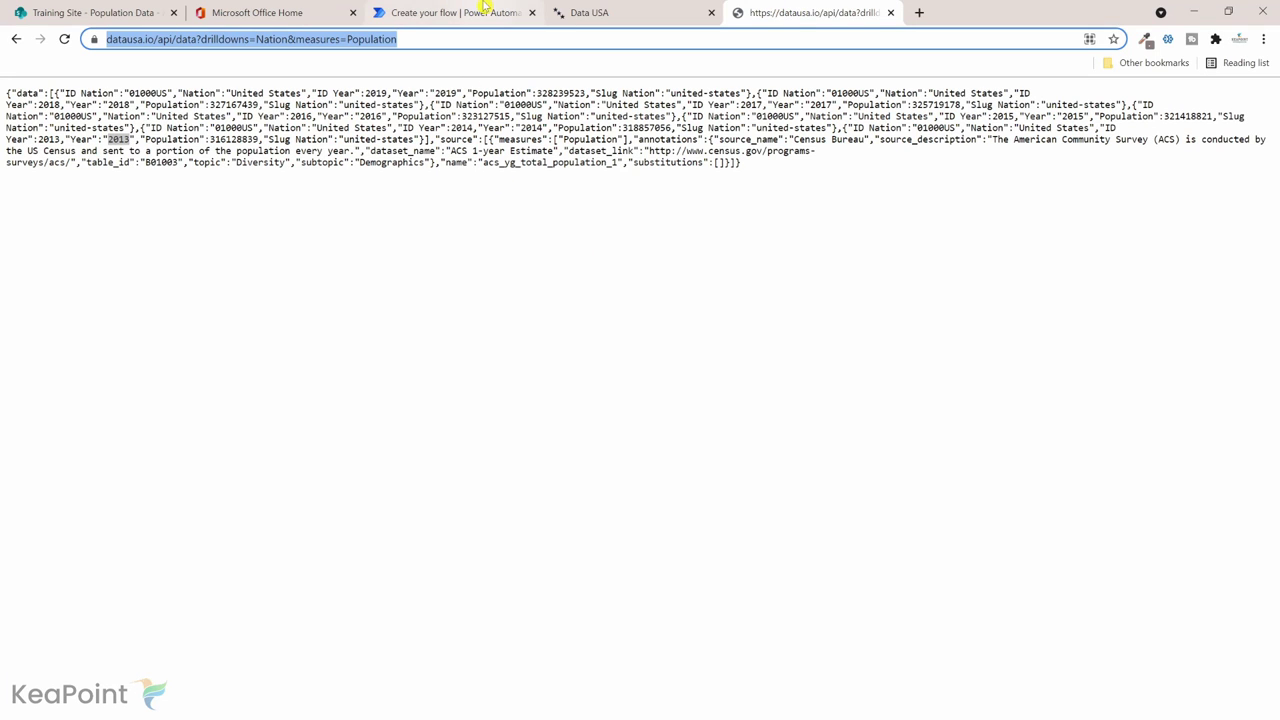
{"action": "left_click", "coordinate": [481, 10]}
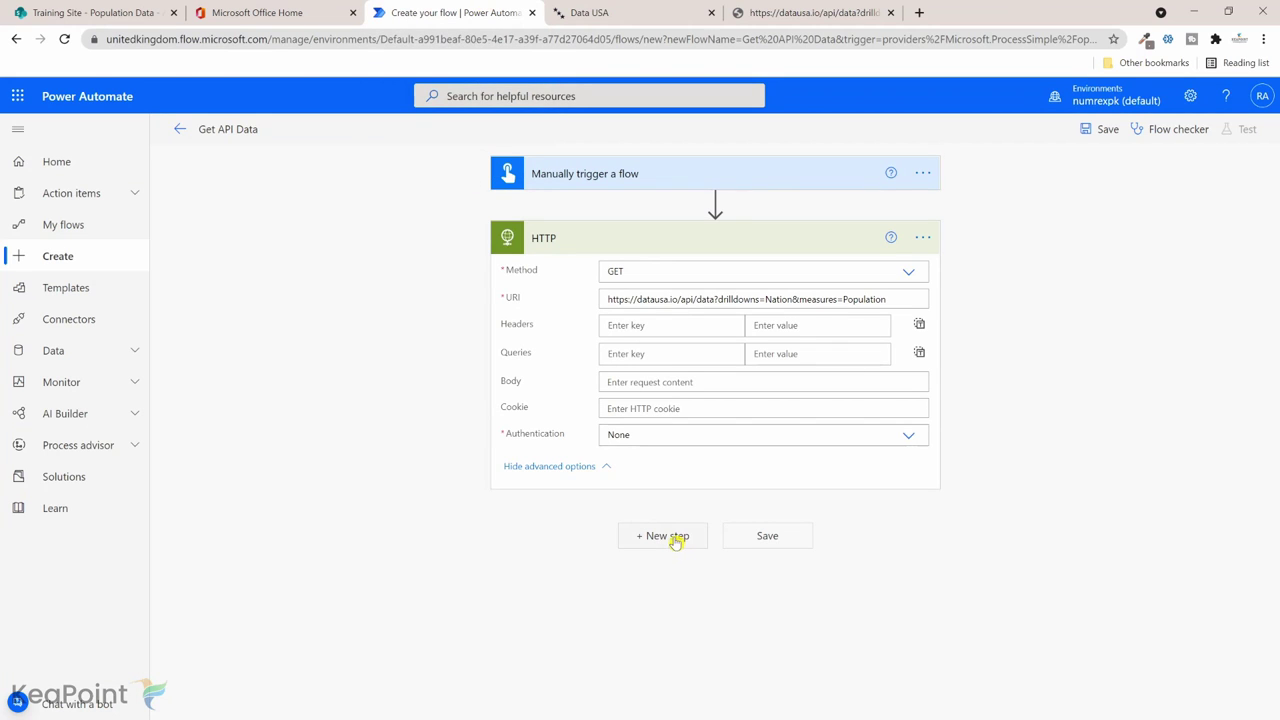
Step: Add a Data Operation Parse JSON action after HTTP, using the HTTP Body output as its content
{"action": "left_click", "coordinate": [664, 536]}
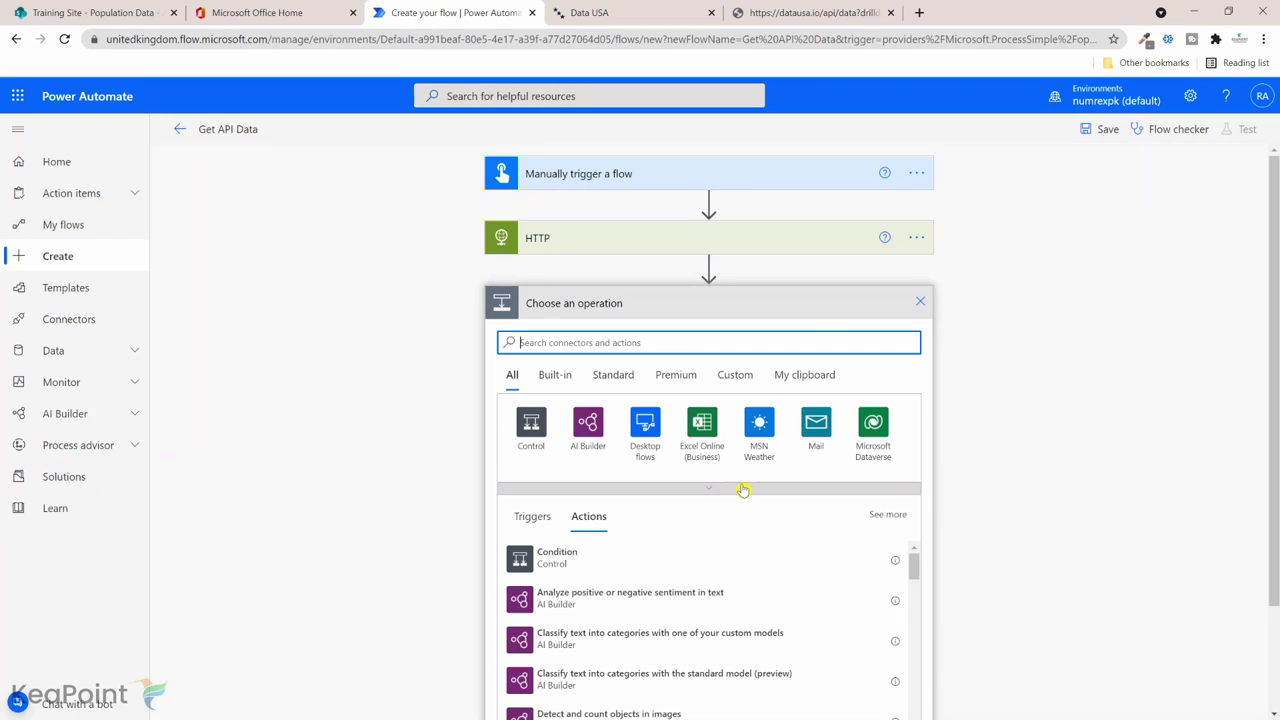
{"action": "type", "text": "data"}
{"action": "left_click", "coordinate": [530, 360]}
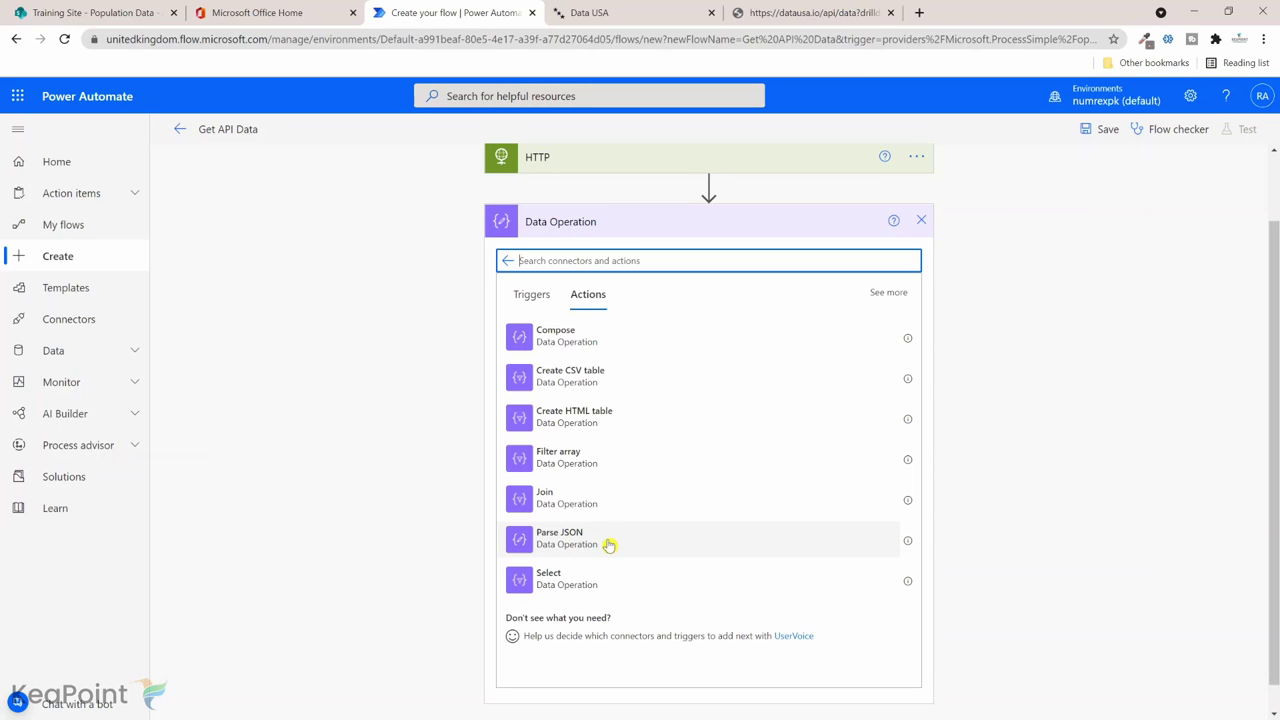
{"action": "left_click", "coordinate": [609, 545]}
{"action": "left_click", "coordinate": [732, 335]}
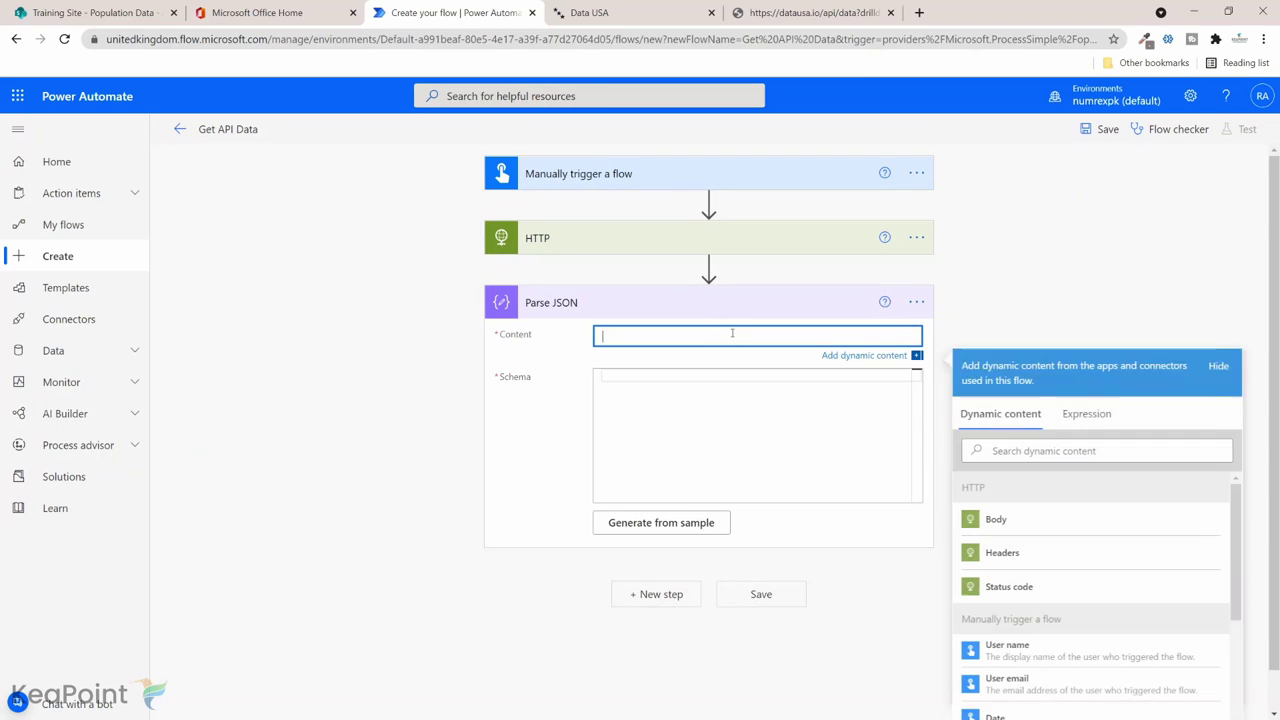
{"action": "left_click", "coordinate": [1018, 525]}
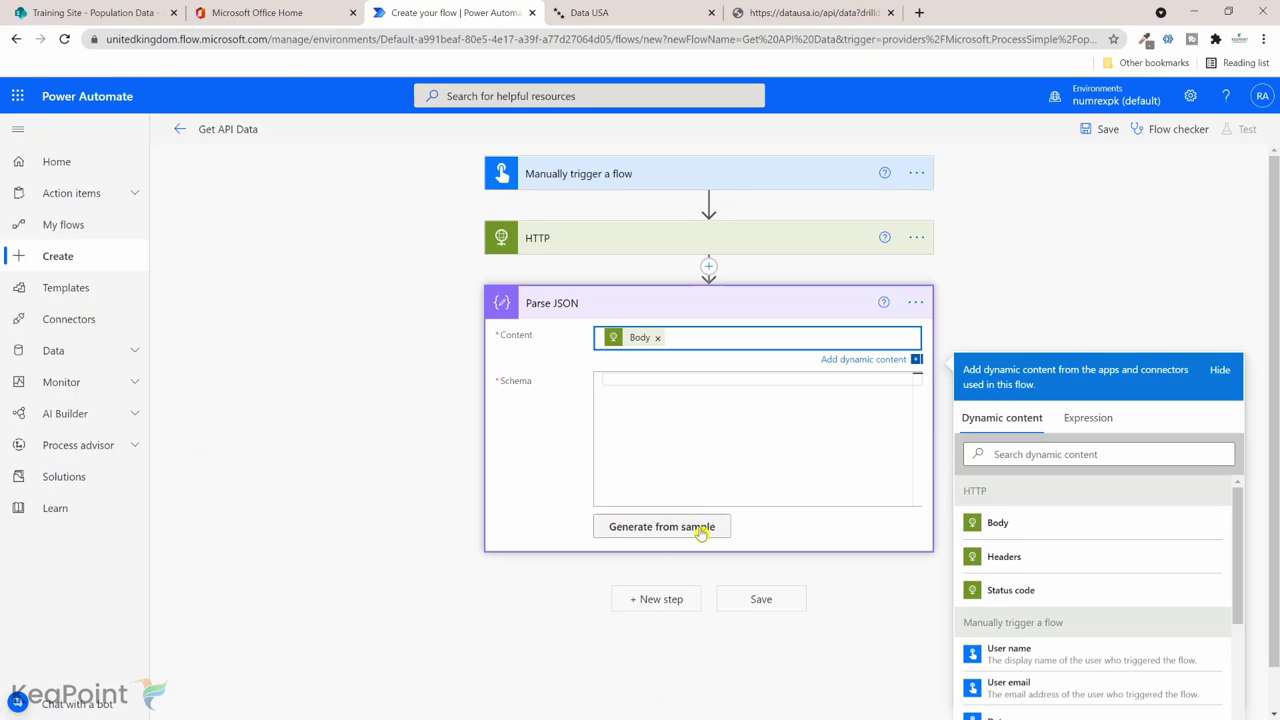
Step: Copy the entire JSON response shown in the API call's browser tab
{"action": "left_click", "coordinate": [805, 12]}
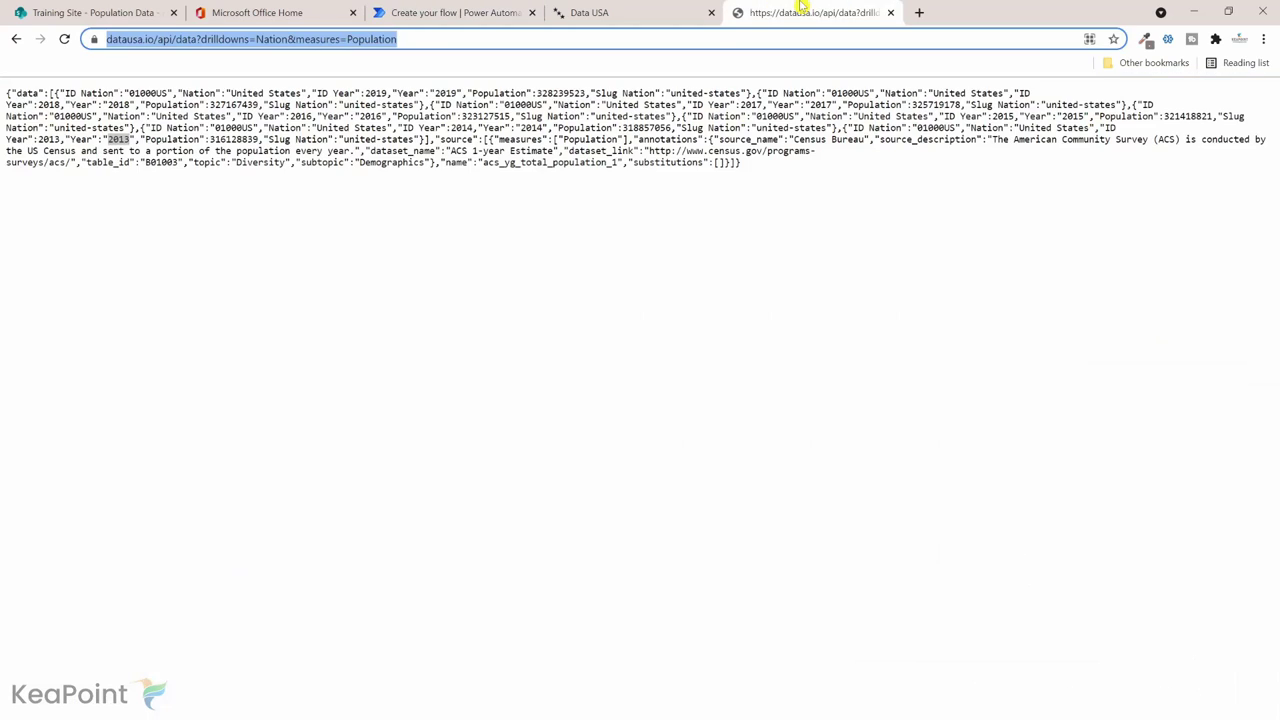
{"action": "left_click", "coordinate": [766, 174]}
{"action": "key", "text": "ctrl+a"}
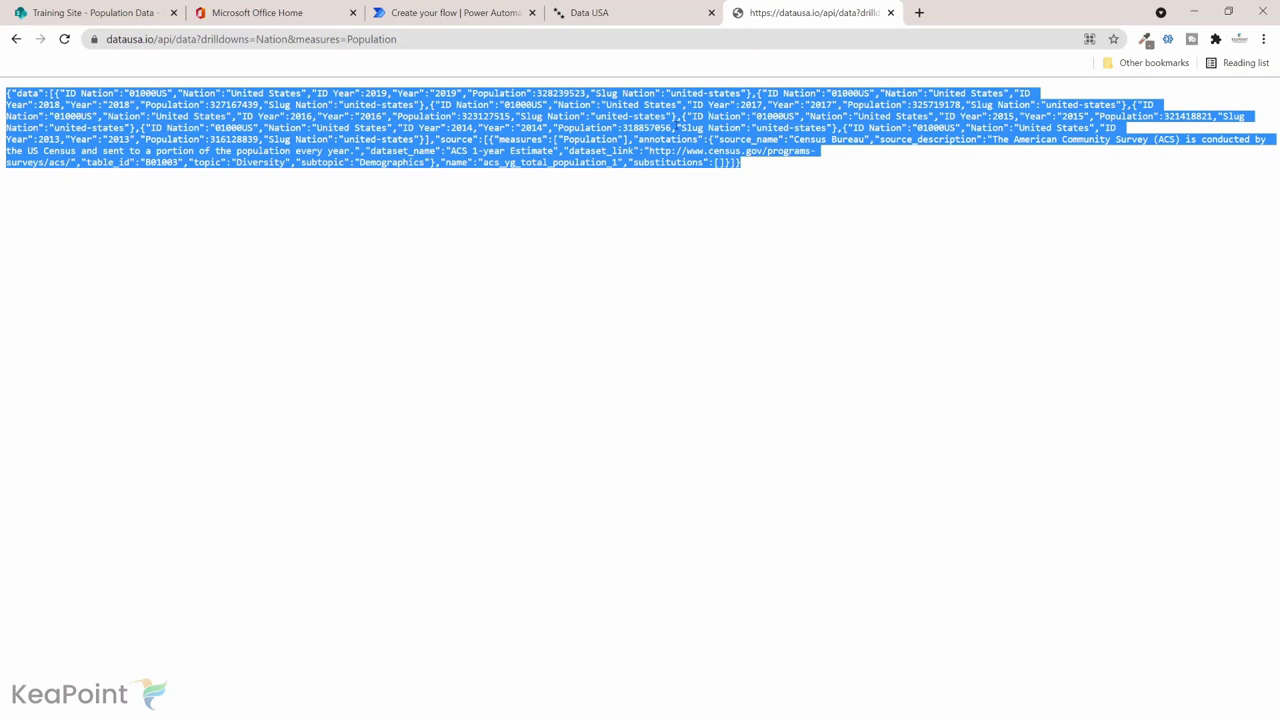
{"action": "right_click", "coordinate": [674, 126]}
{"action": "left_click", "coordinate": [728, 140]}
Step: Back in the flow, generate the Parse JSON schema from the copied sample payload and look through it
{"action": "left_click", "coordinate": [455, 12]}
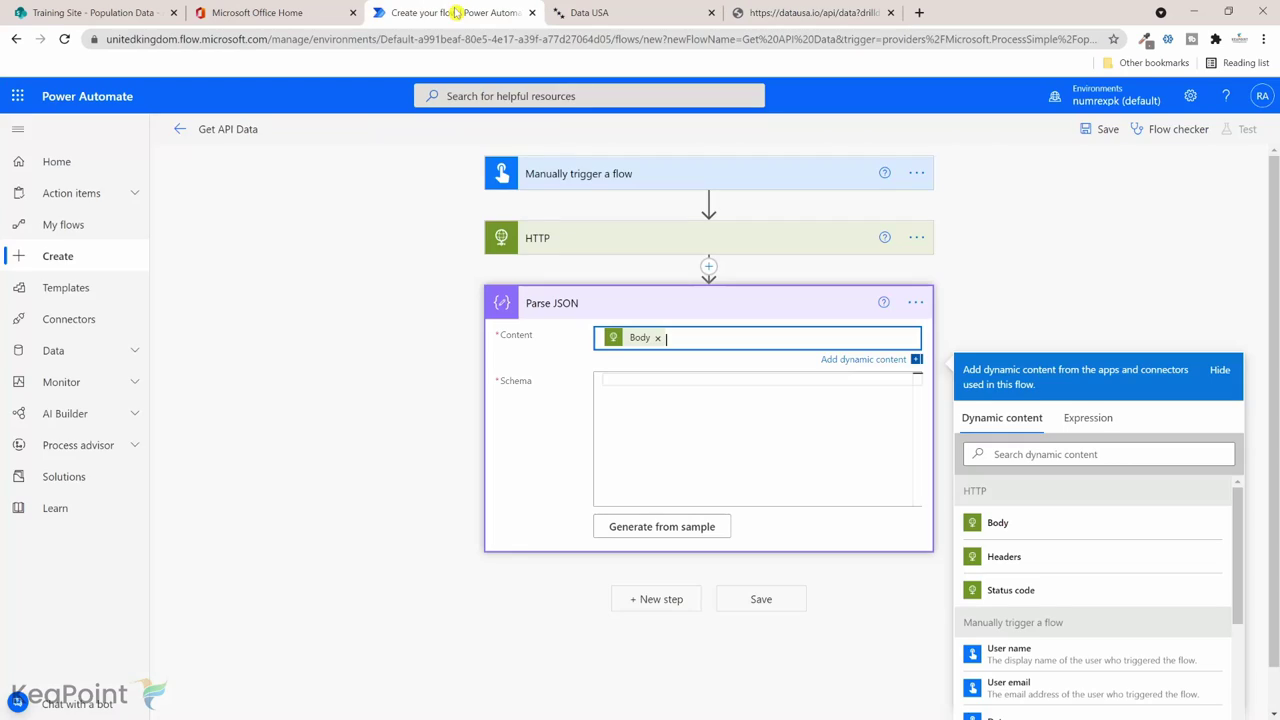
{"action": "left_click", "coordinate": [668, 534]}
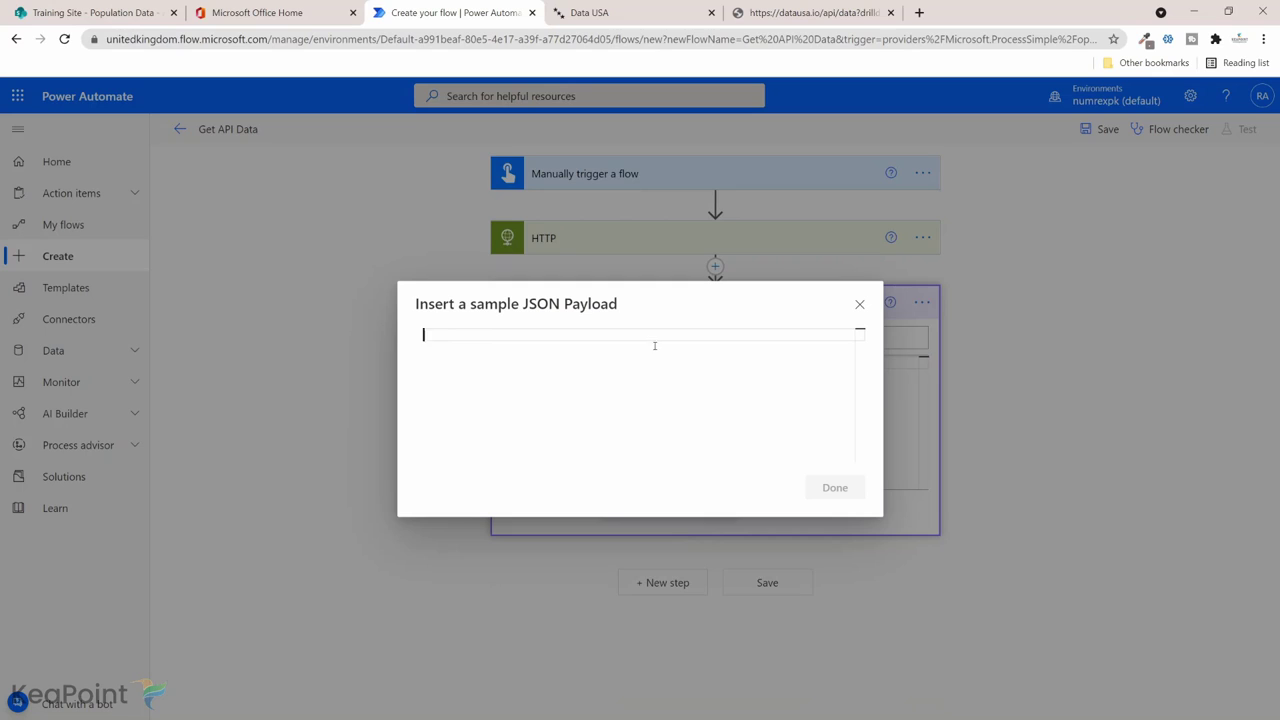
{"action": "key", "text": "ctrl+v"}
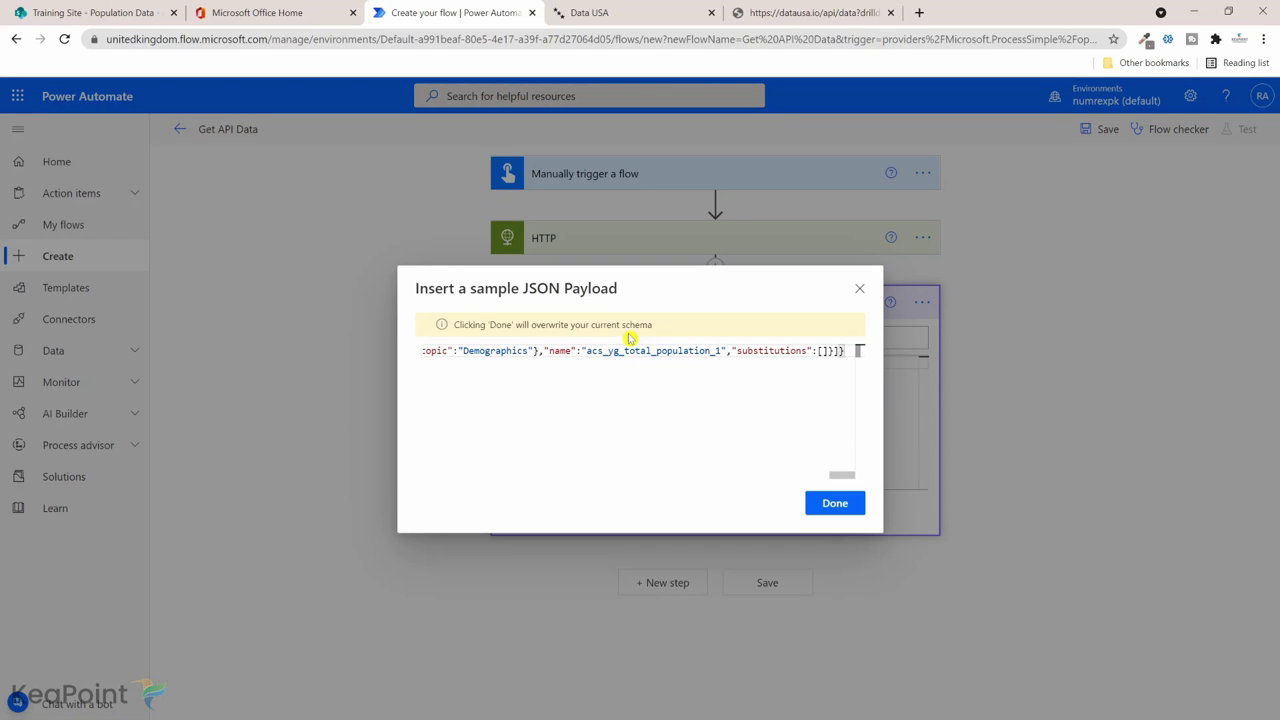
{"action": "left_click", "coordinate": [826, 511]}
{"action": "scroll", "coordinate": [805, 418], "scroll_direction": "down", "scroll_amount": 5}
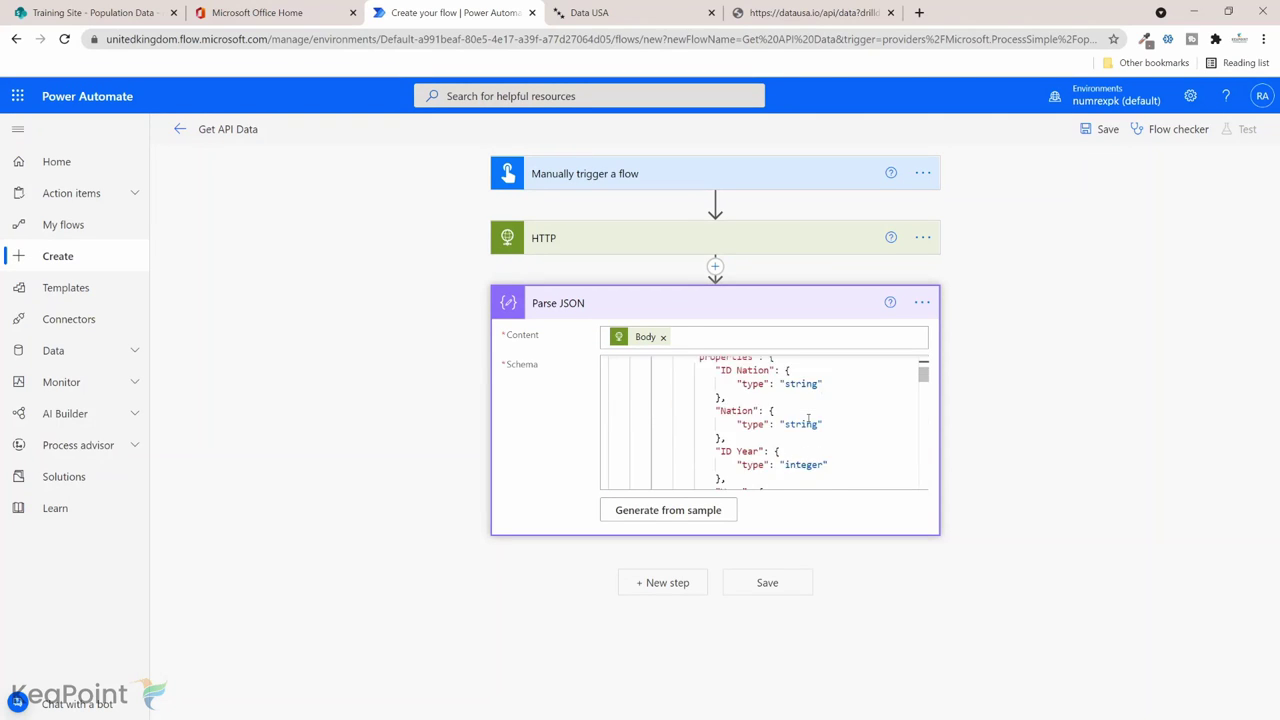
{"action": "scroll", "coordinate": [808, 418], "scroll_direction": "down", "scroll_amount": 10}
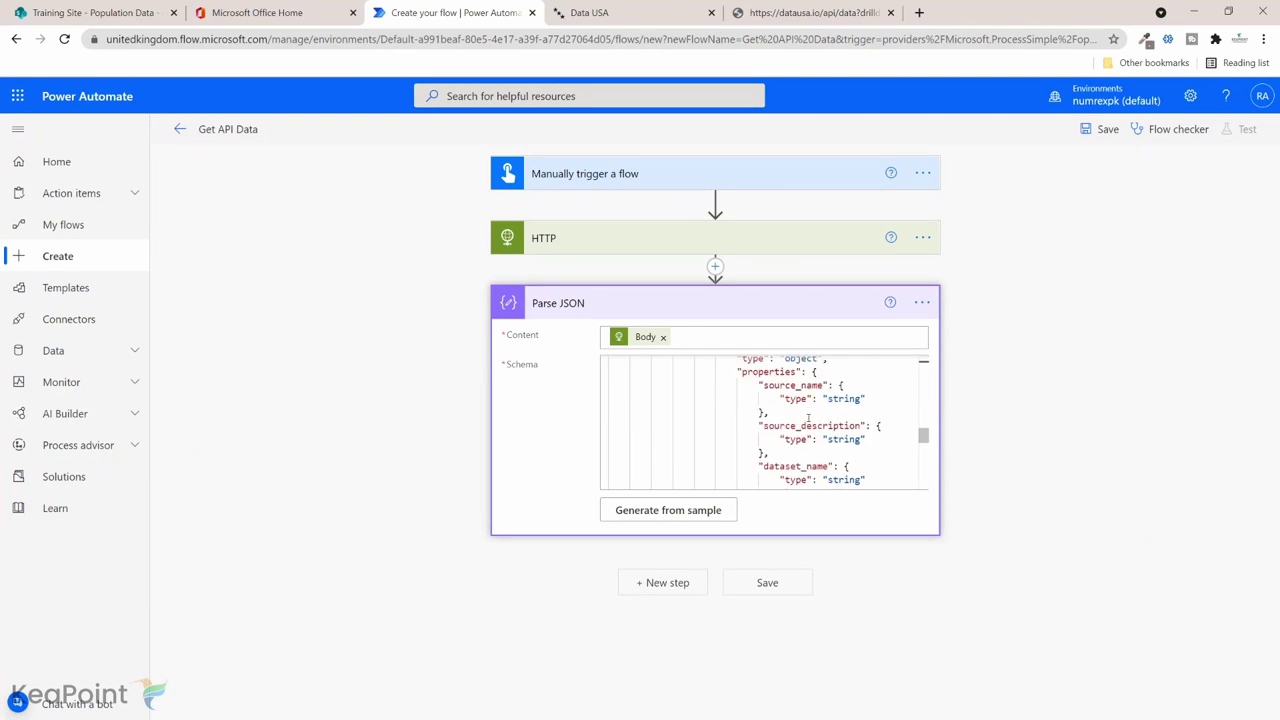
{"action": "scroll", "coordinate": [808, 418], "scroll_direction": "down", "scroll_amount": 5}
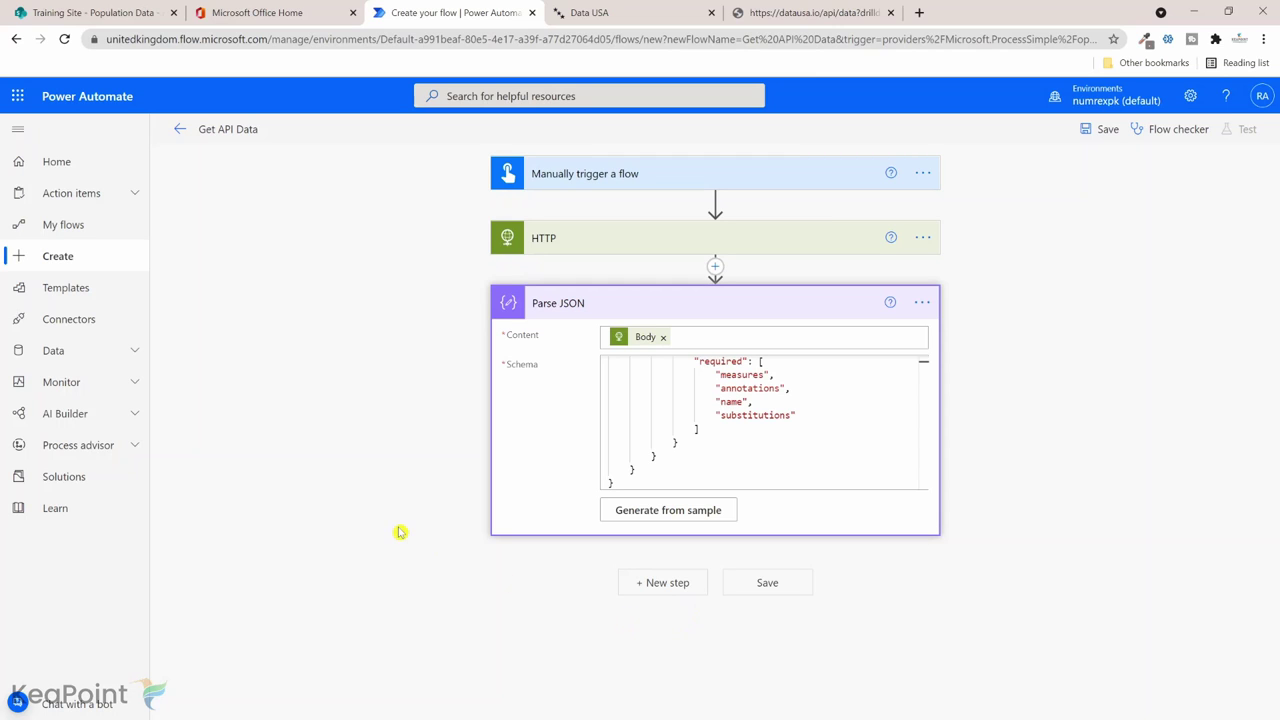
Step: Check the columns of the Population Data list and add a SharePoint Create item action after Parse JSON
{"action": "left_click", "coordinate": [110, 11]}
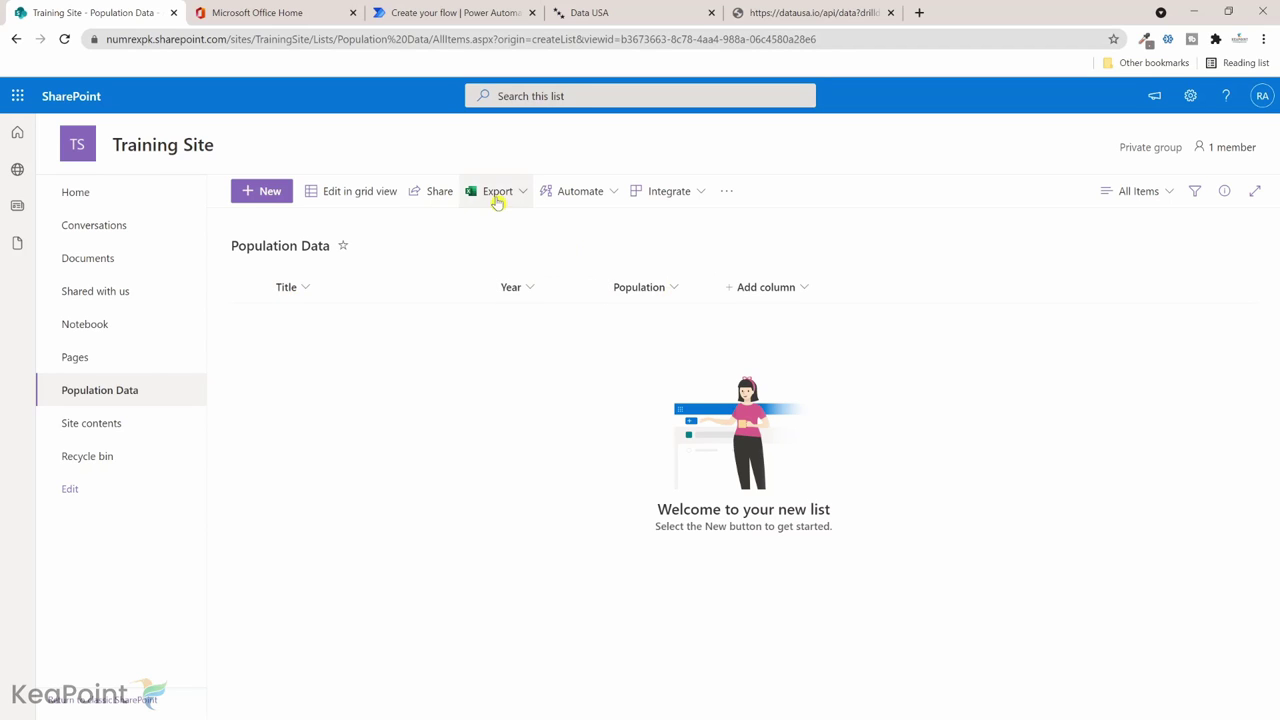
{"action": "left_click", "coordinate": [450, 12]}
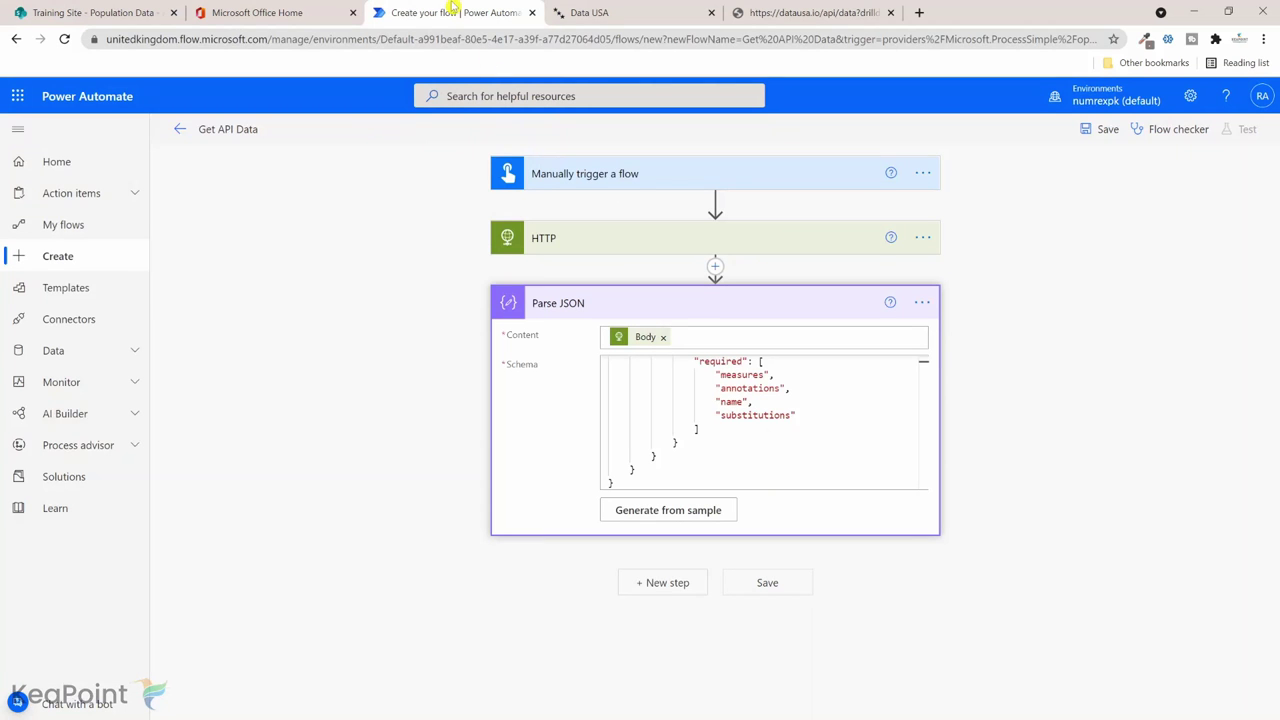
{"action": "left_click", "coordinate": [665, 582]}
{"action": "type", "text": "create"}
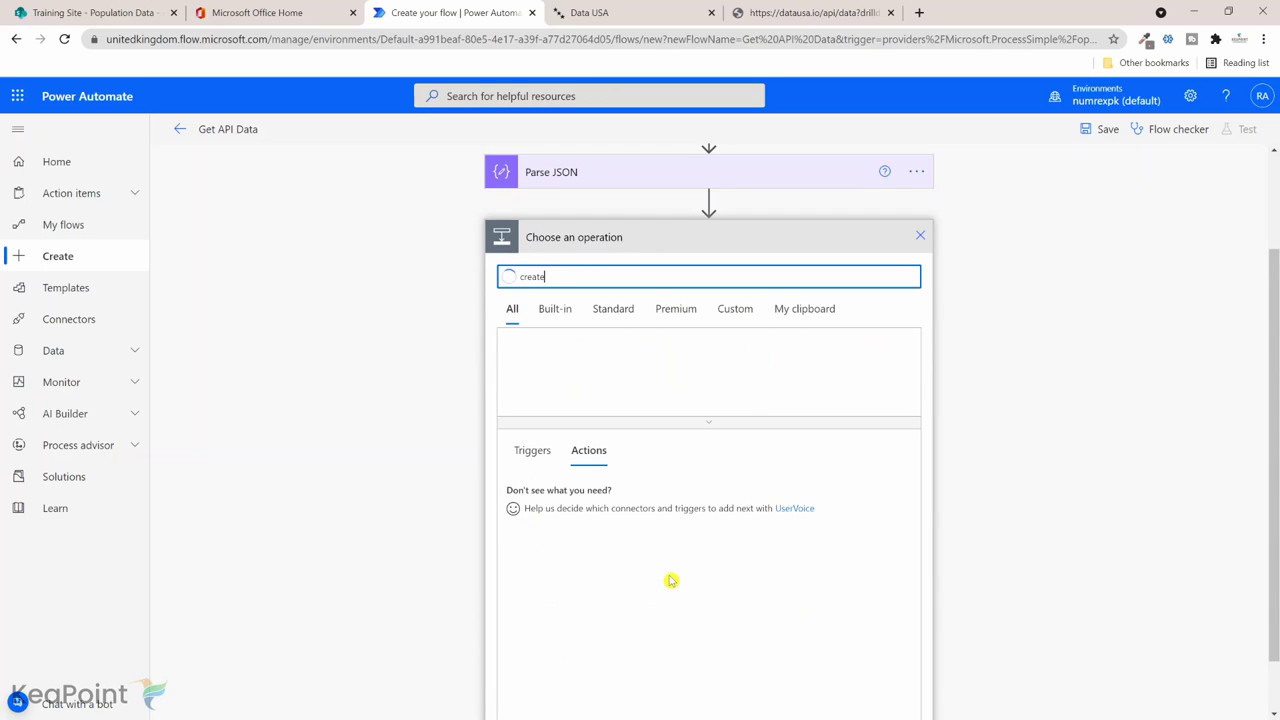
{"action": "left_click", "coordinate": [671, 534]}
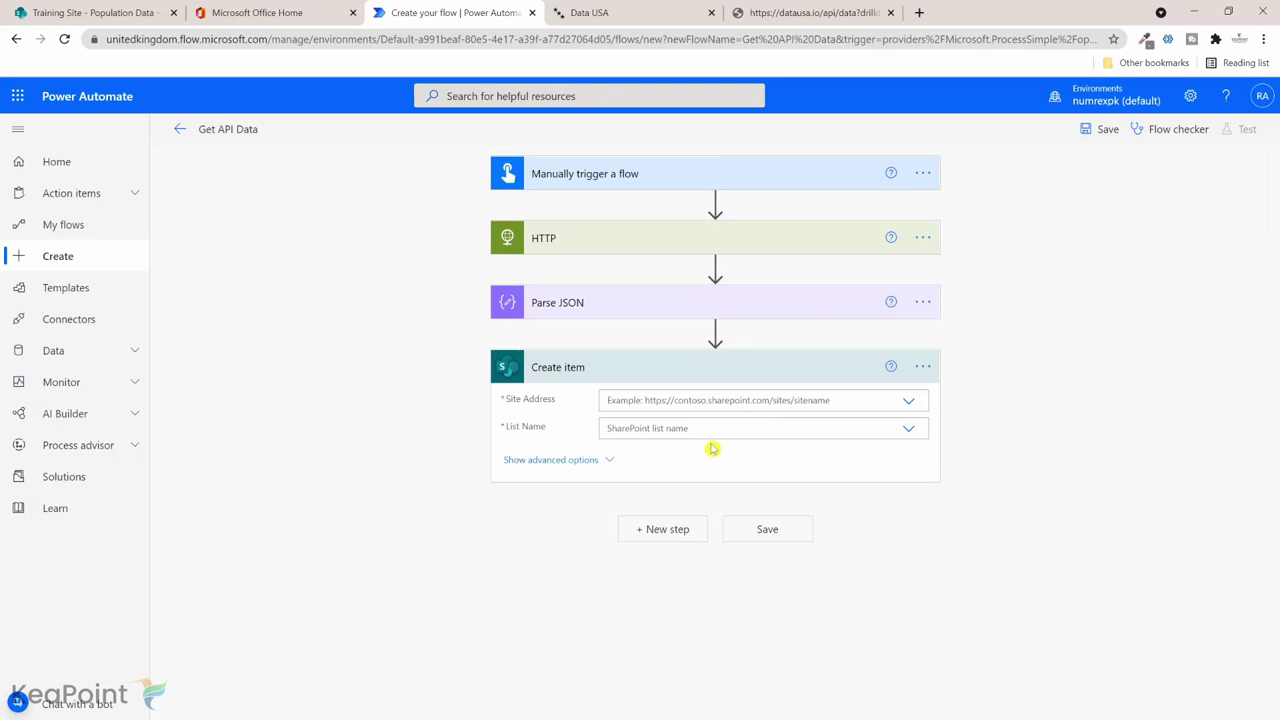
Step: Set the Create item action's site address to Training Site and its list name to Population Data
{"action": "left_click", "coordinate": [908, 401]}
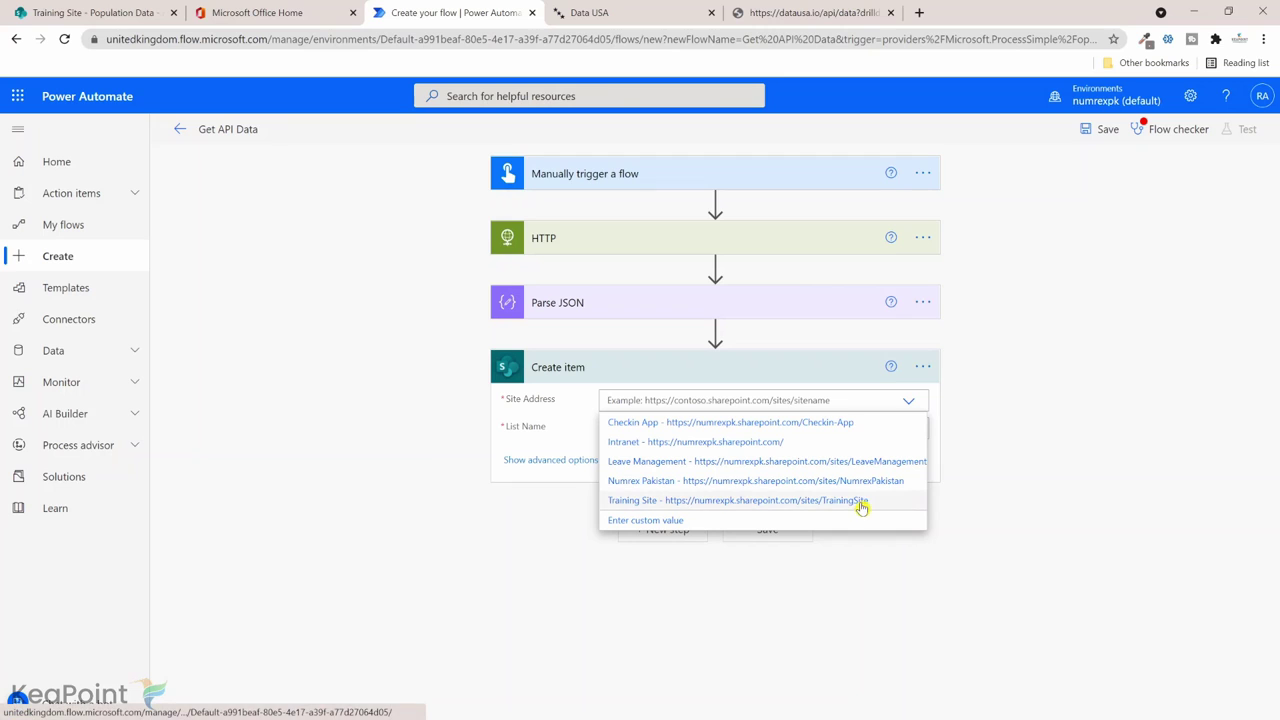
{"action": "left_click", "coordinate": [861, 507]}
{"action": "left_click", "coordinate": [904, 430]}
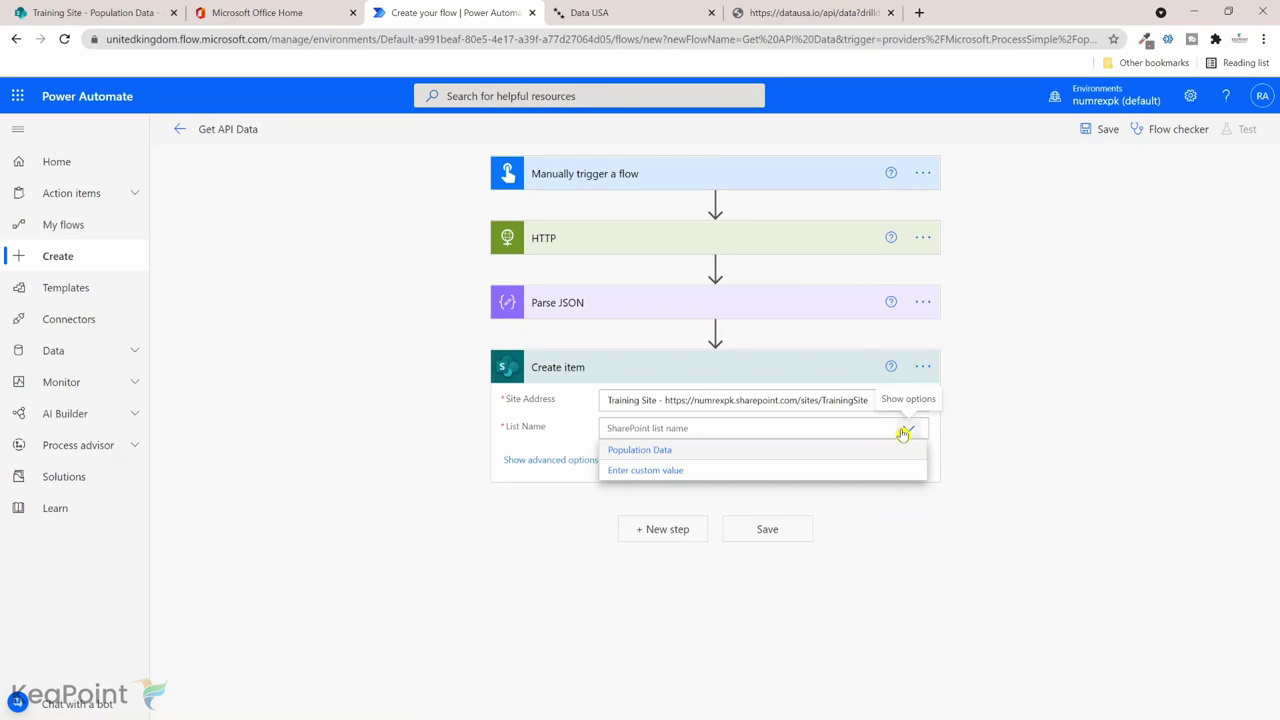
{"action": "left_click", "coordinate": [697, 451]}
Step: Map the Create item fields to Parse JSON outputs: Title to Nation, Year to ID Year and Population to Population
{"action": "scroll", "coordinate": [1143, 387], "scroll_direction": "down", "scroll_amount": 3}
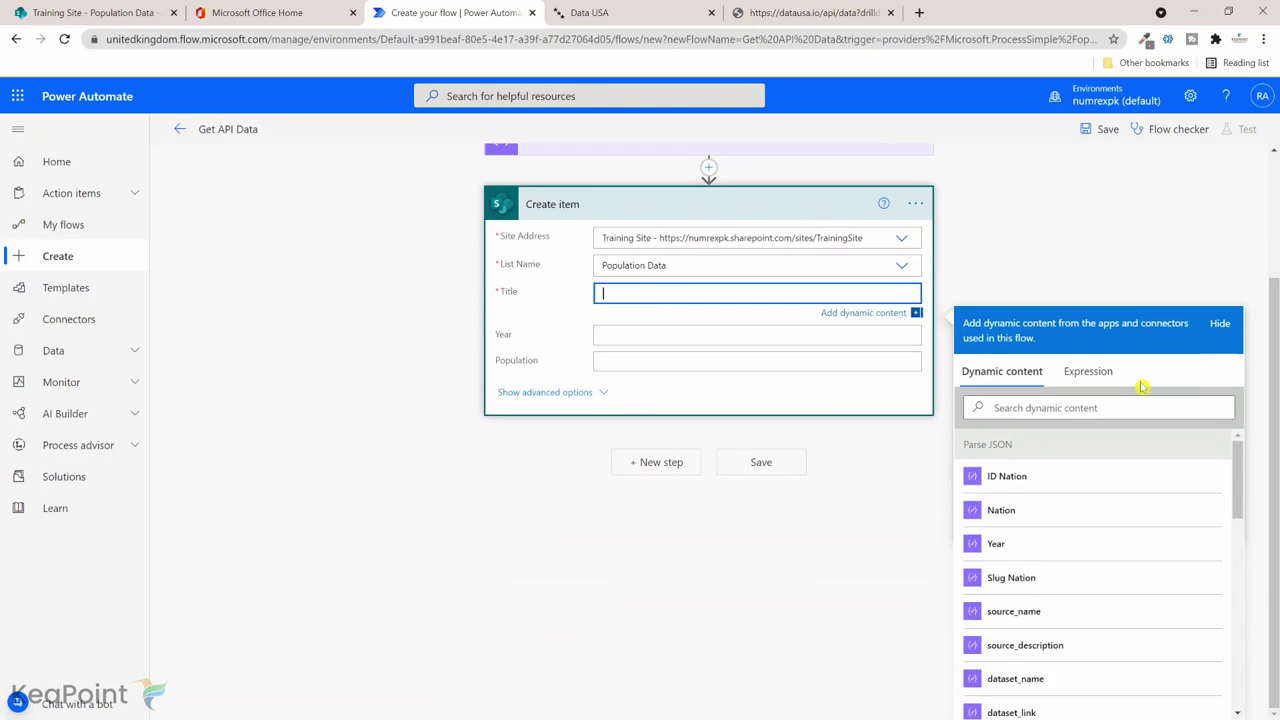
{"action": "left_click", "coordinate": [1057, 518]}
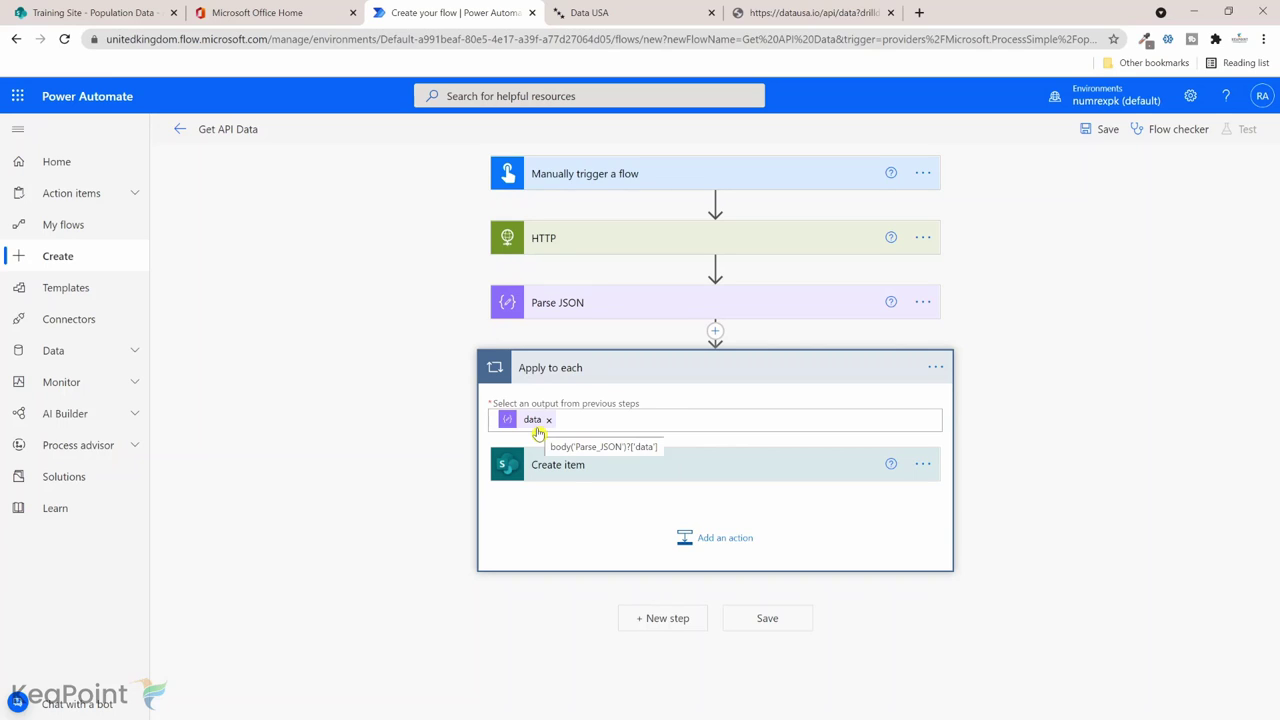
{"action": "left_click", "coordinate": [595, 466]}
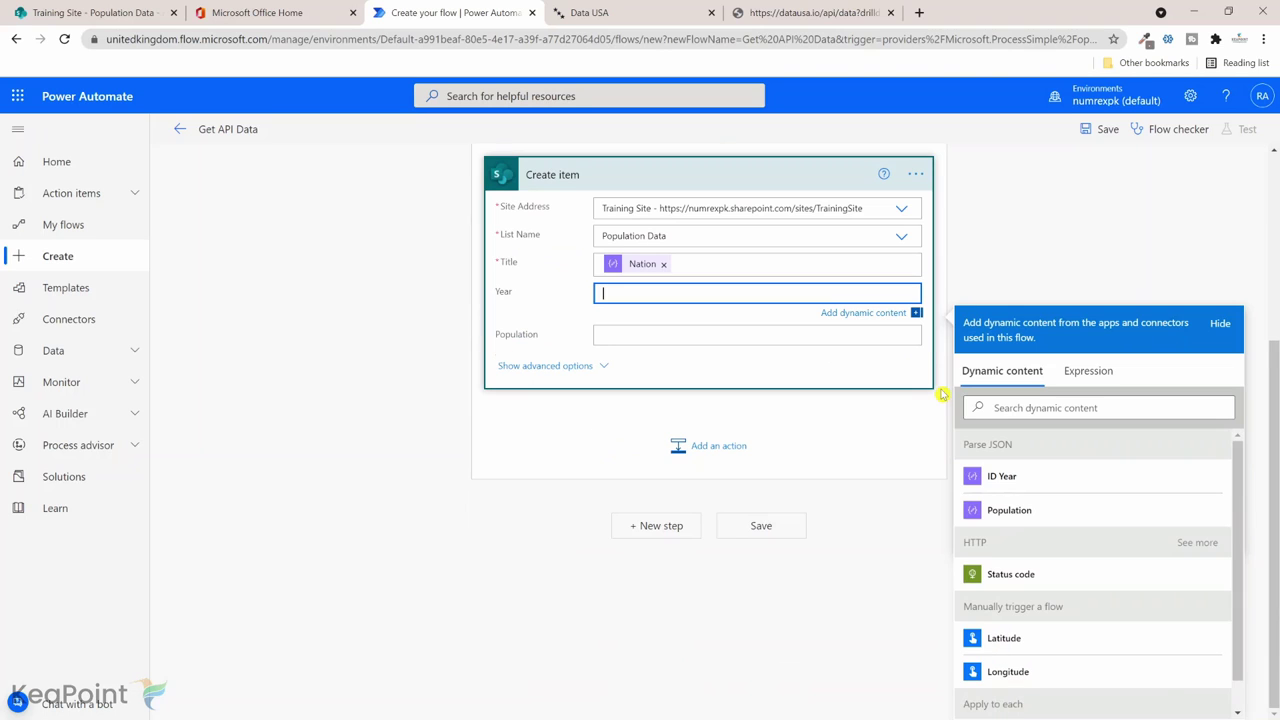
{"action": "left_click", "coordinate": [1036, 487]}
{"action": "key", "text": "Tab"}
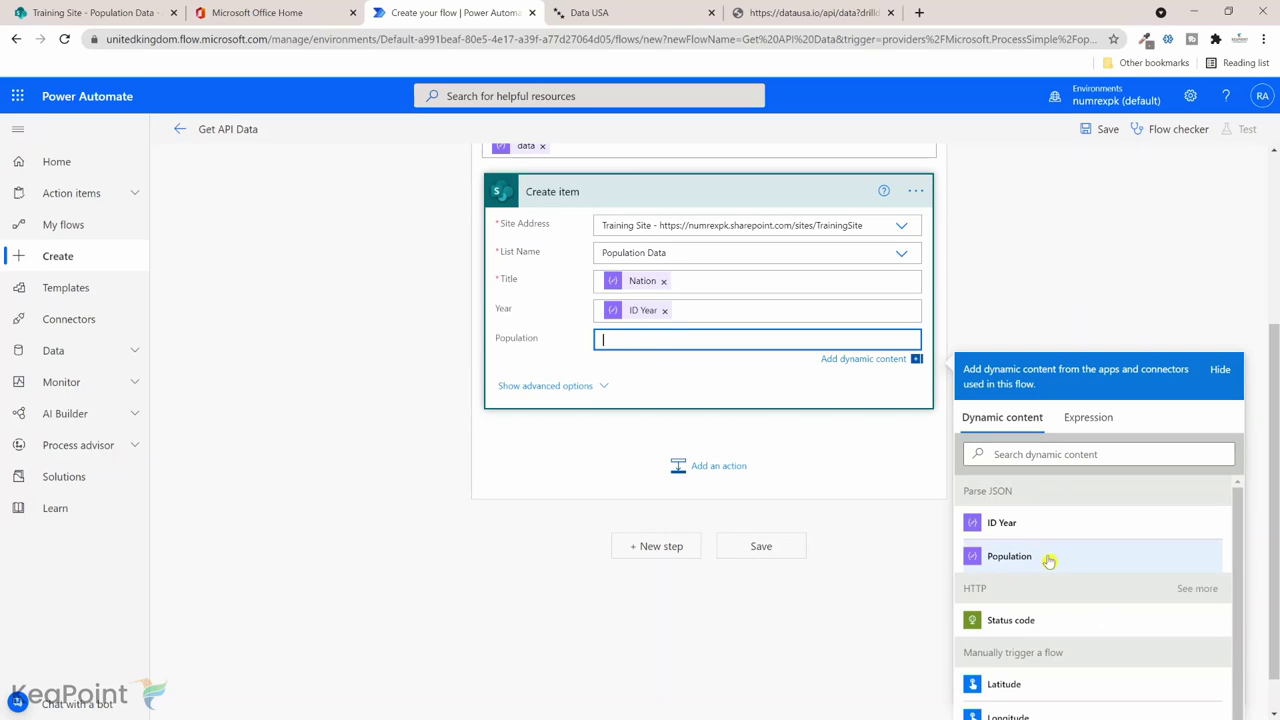
{"action": "left_click", "coordinate": [1049, 561]}
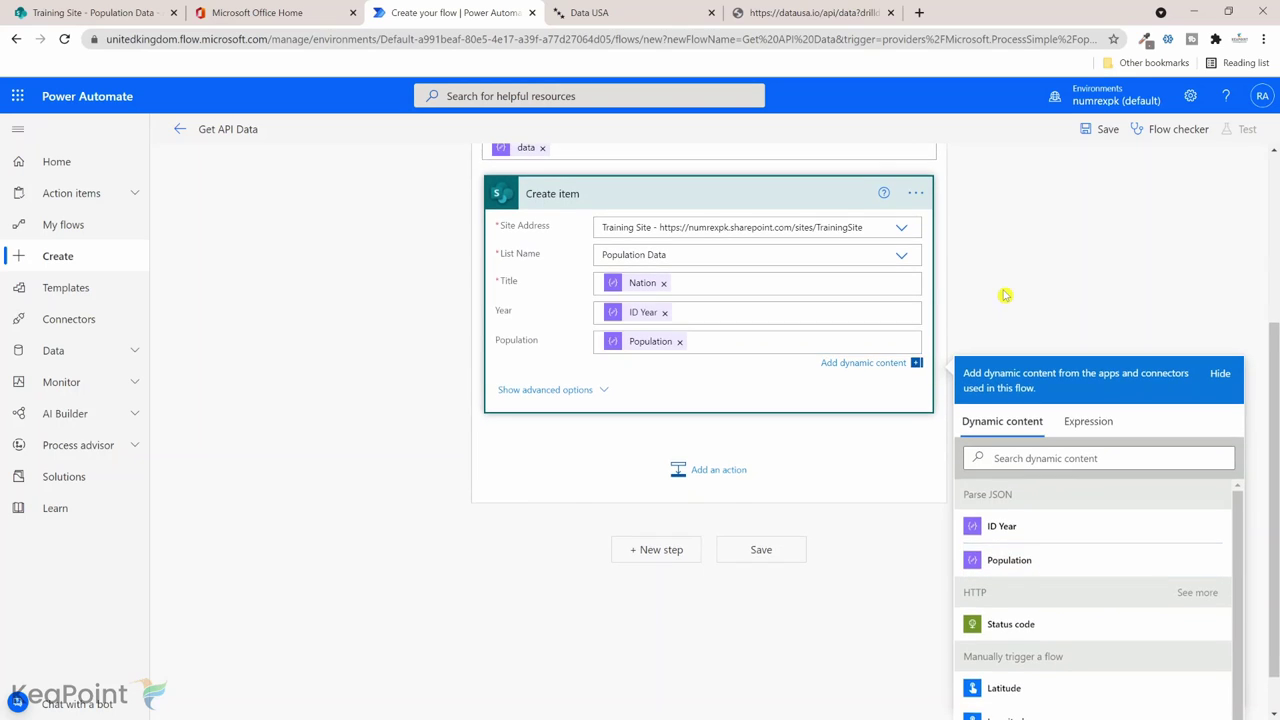
Step: Review the HTTP request settings and the Parse JSON content and schema, comparing the schema with the raw Data USA API response
{"action": "scroll", "coordinate": [1018, 375], "scroll_direction": "up", "scroll_amount": 3}
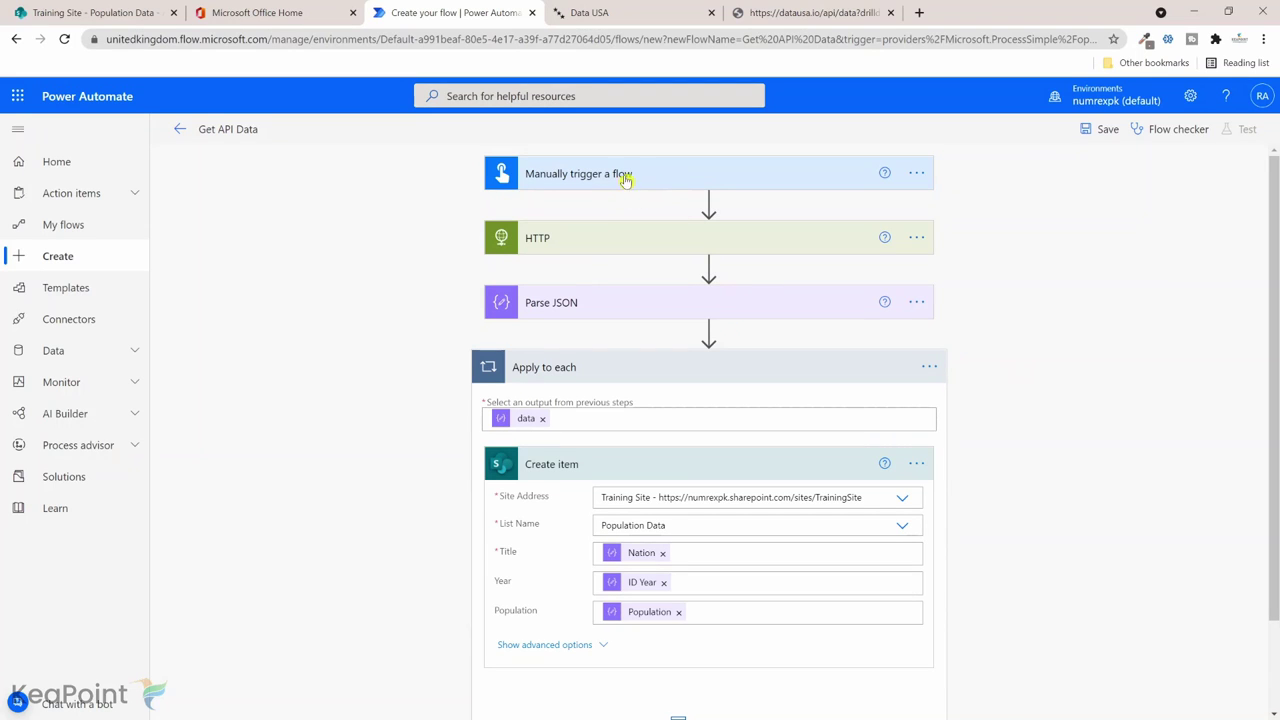
{"action": "left_click", "coordinate": [594, 246]}
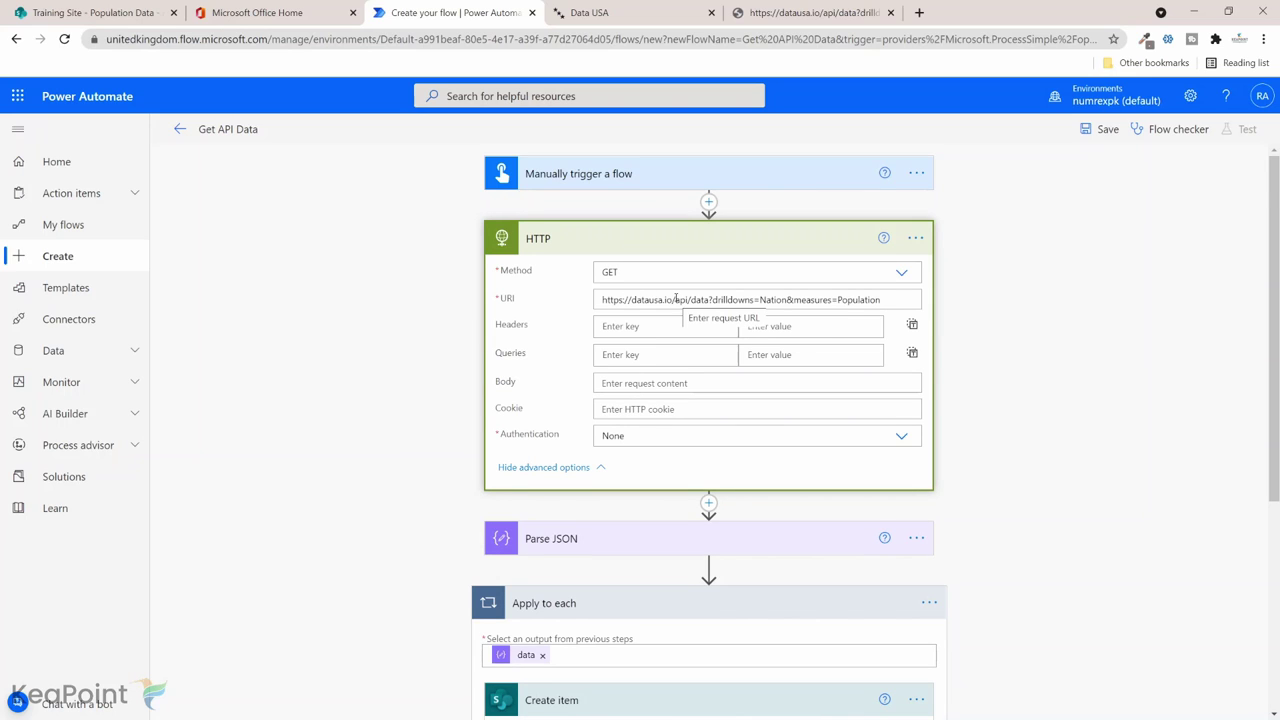
{"action": "scroll", "coordinate": [676, 299], "scroll_direction": "down", "scroll_amount": 1}
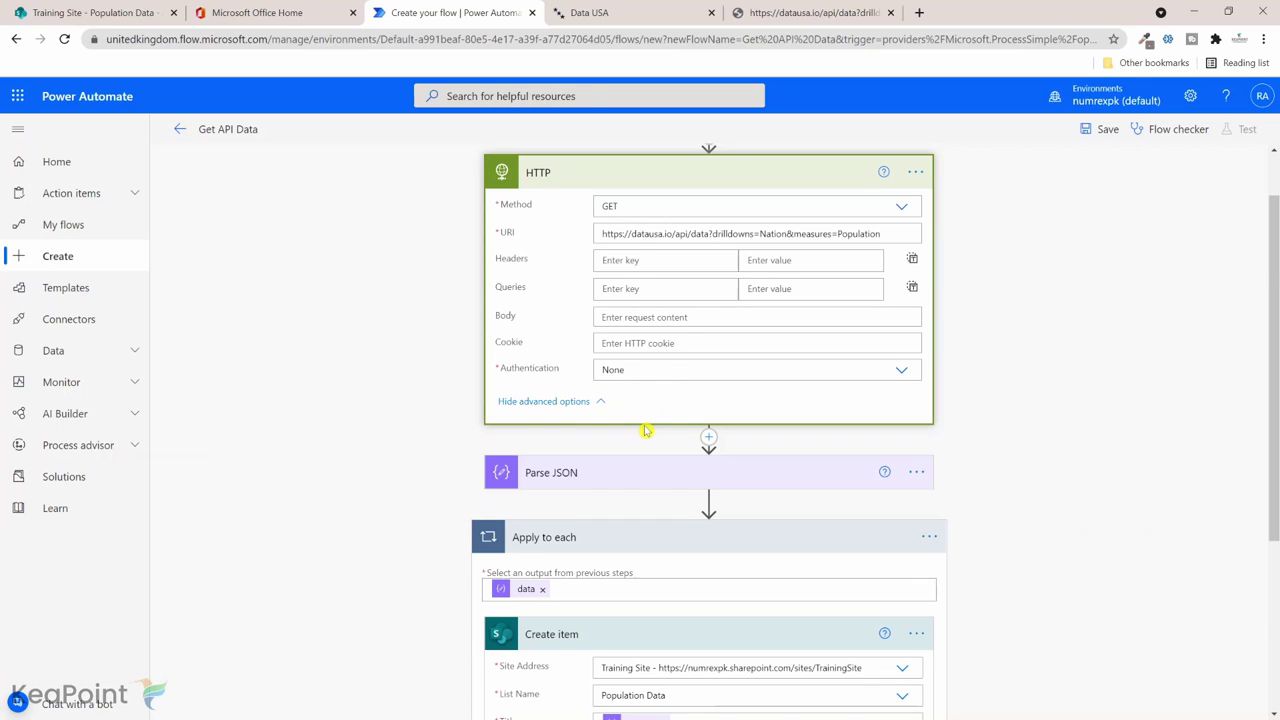
{"action": "scroll", "coordinate": [645, 430], "scroll_direction": "down", "scroll_amount": 2}
{"action": "left_click", "coordinate": [620, 338]}
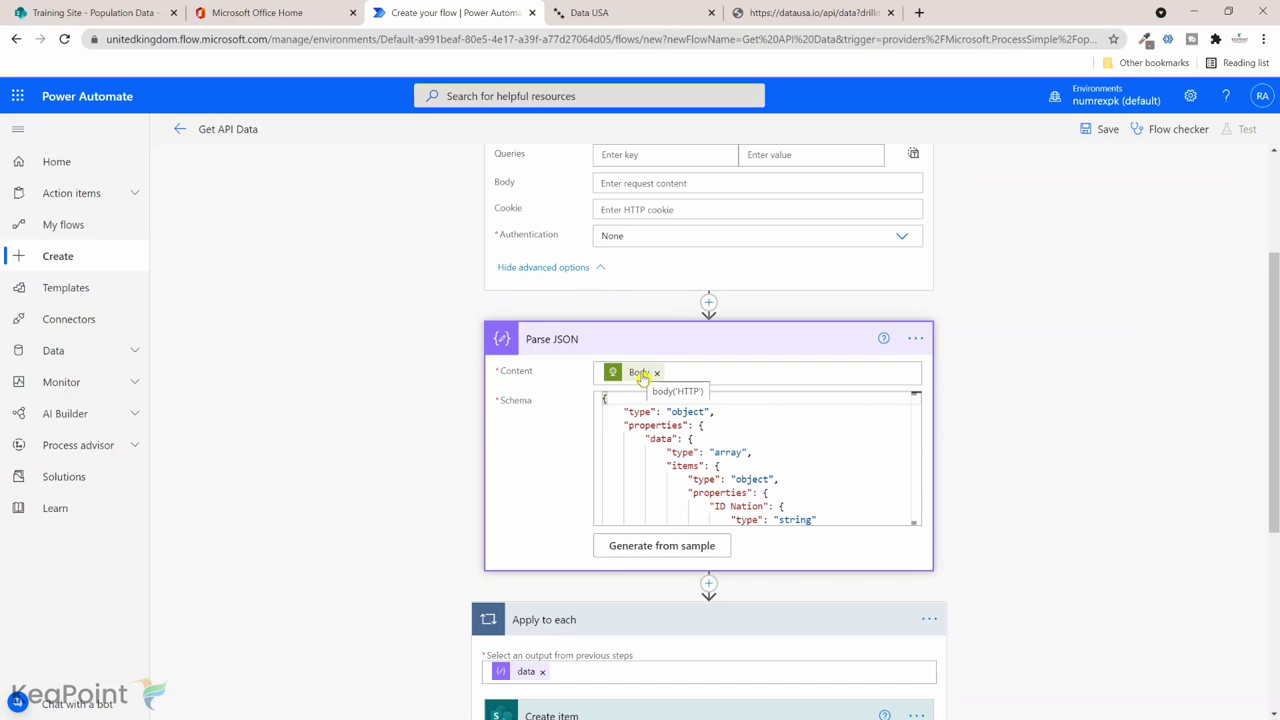
{"action": "scroll", "coordinate": [683, 330], "scroll_direction": "down", "scroll_amount": 3}
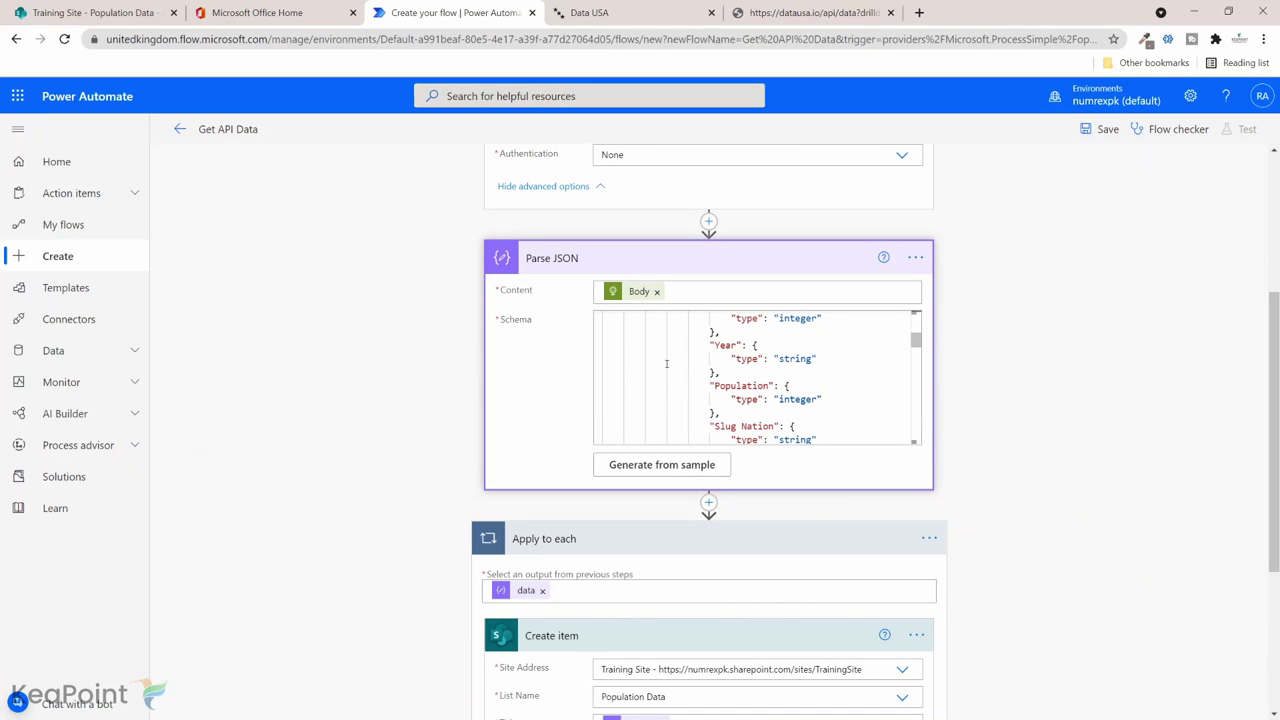
{"action": "left_click", "coordinate": [785, 10]}
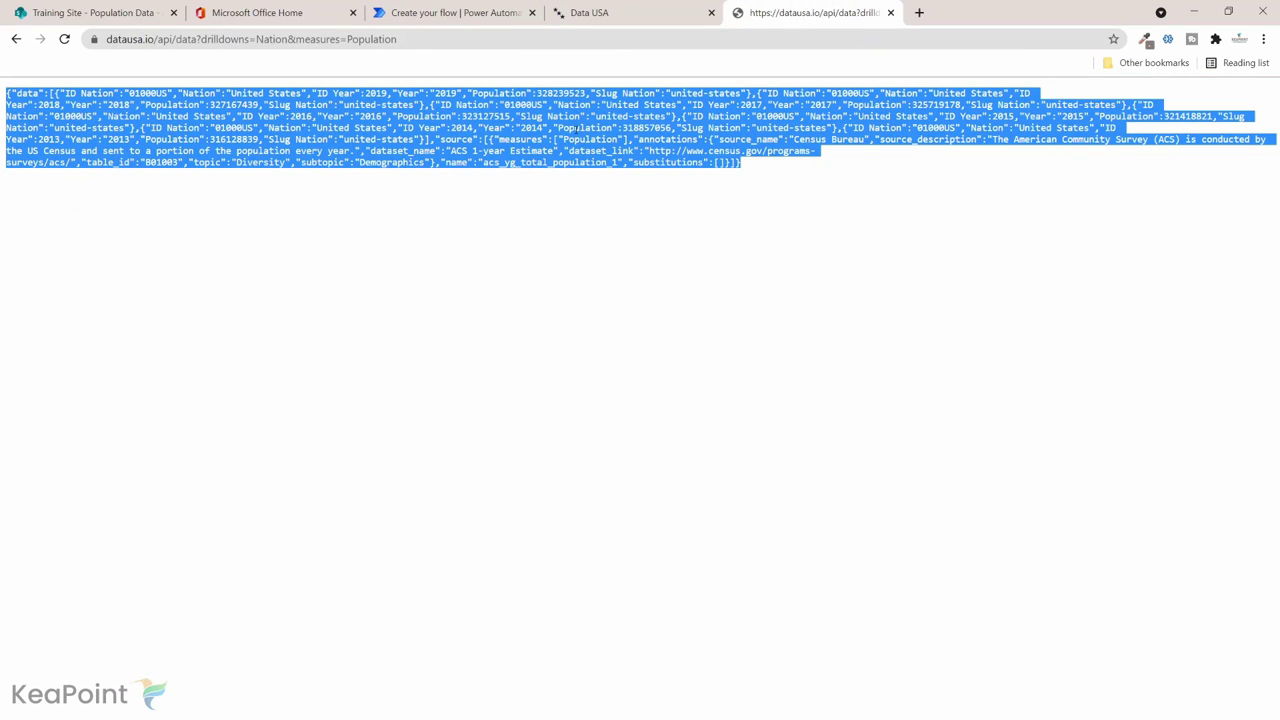
{"action": "left_click", "coordinate": [470, 13]}
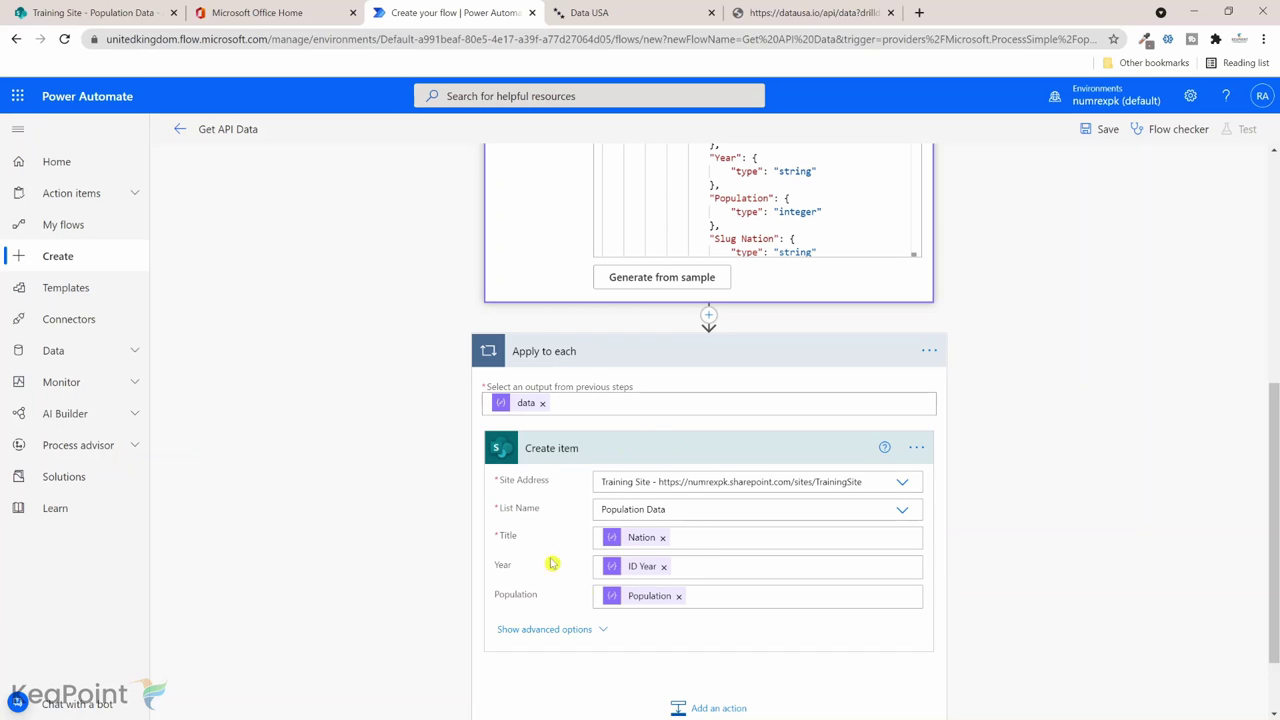
Step: Save the Get API Data flow and check the contents of the Population Data list in SharePoint
{"action": "scroll", "coordinate": [660, 555], "scroll_direction": "down", "scroll_amount": 2}
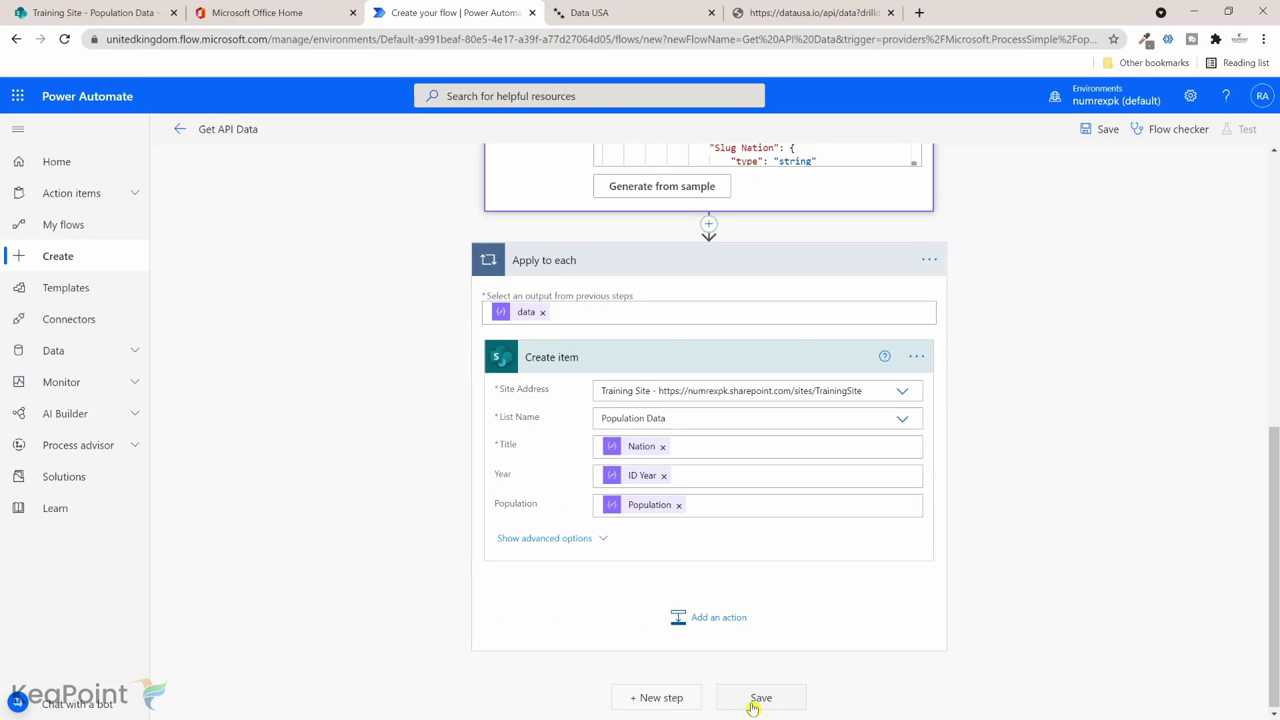
{"action": "left_click", "coordinate": [758, 699]}
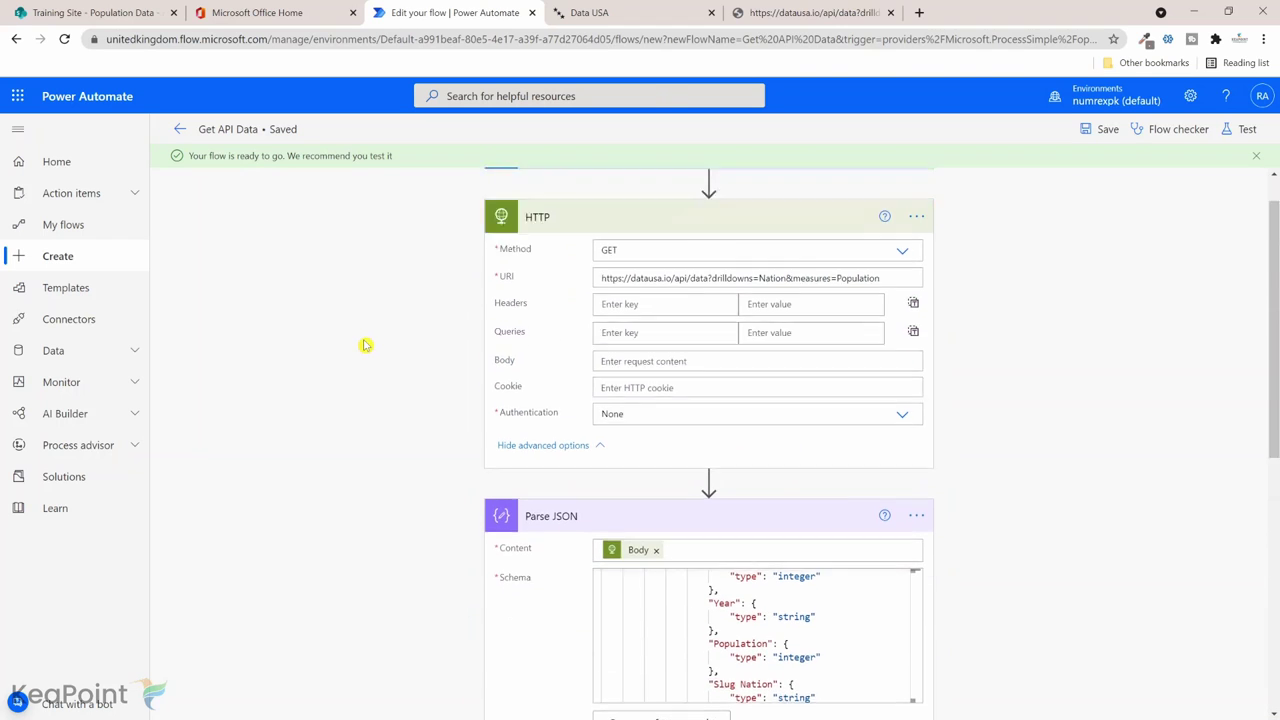
{"action": "left_click", "coordinate": [93, 14]}
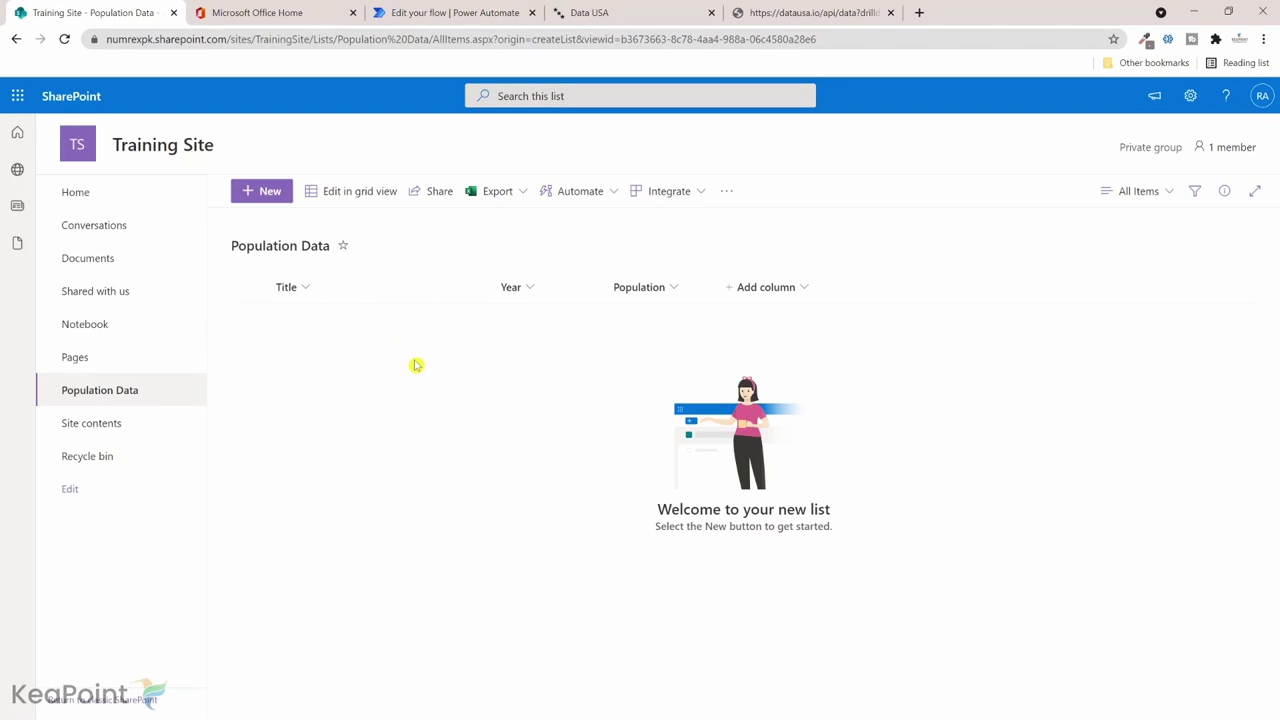
Step: Back in the Power Automate flow, run a manual test with the SharePoint connection and open its run results
{"action": "left_click", "coordinate": [413, 9]}
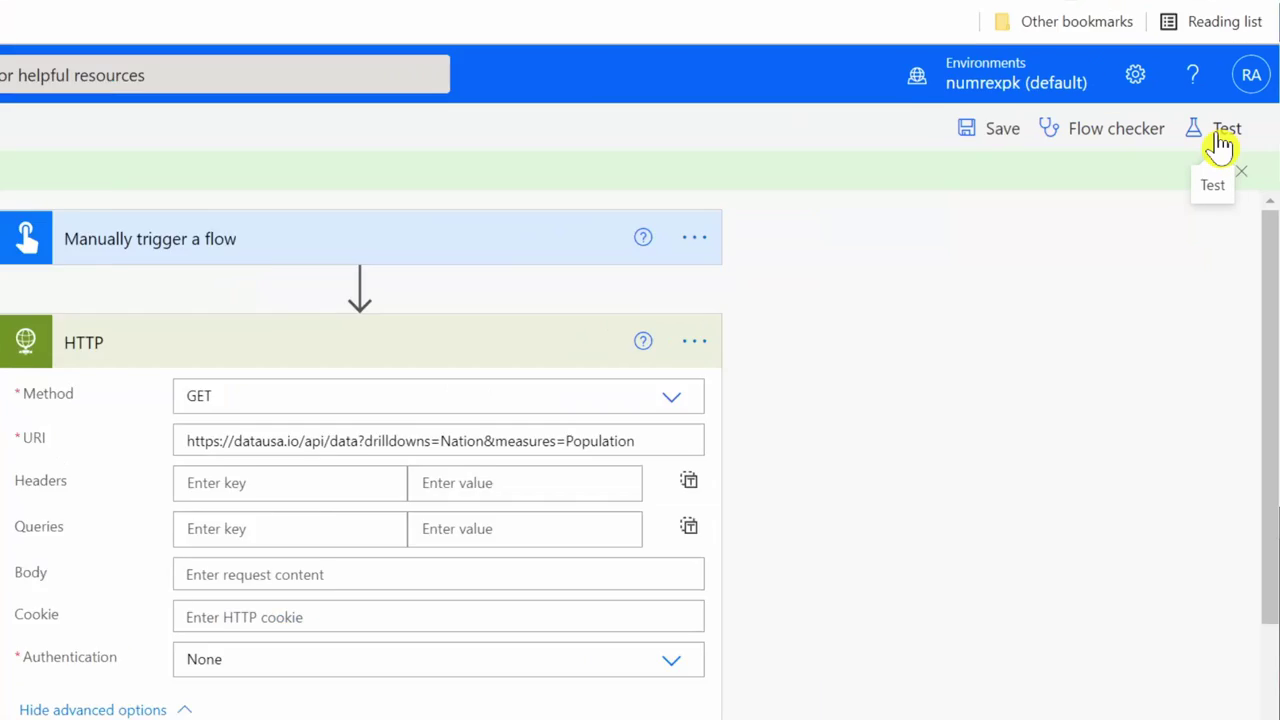
{"action": "left_click", "coordinate": [1243, 132]}
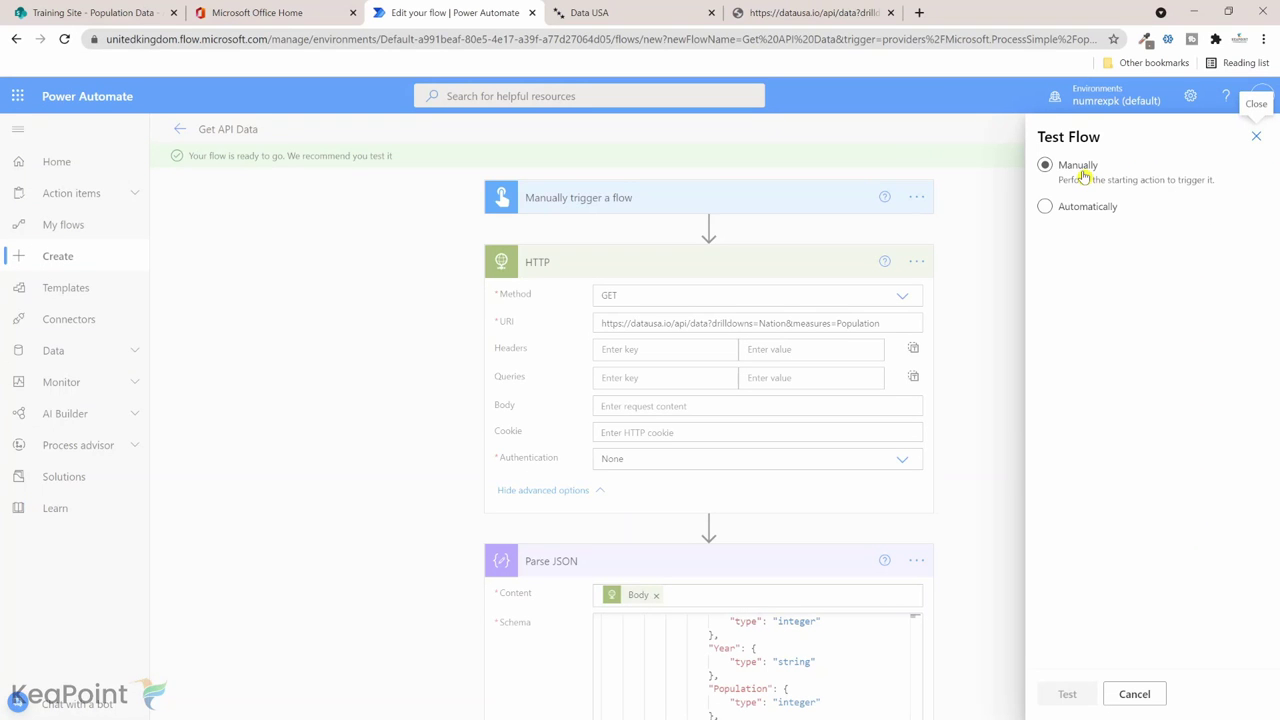
{"action": "left_click", "coordinate": [1081, 172]}
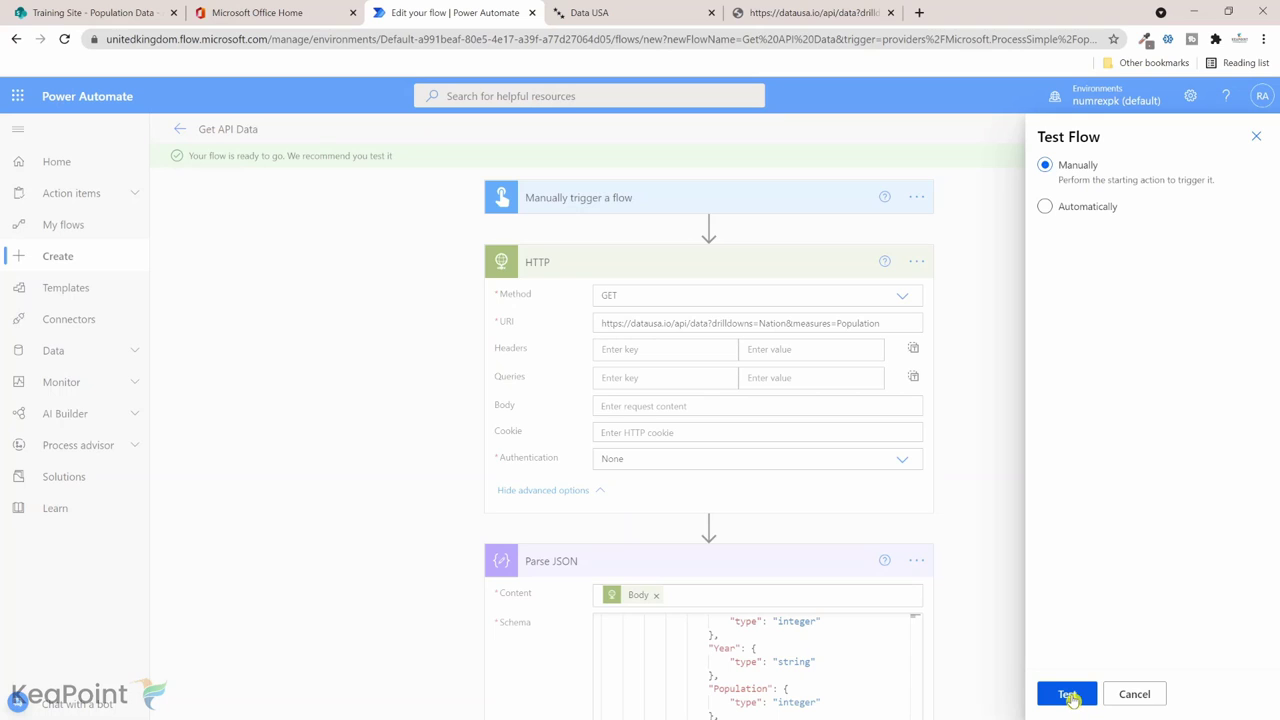
{"action": "left_click", "coordinate": [1068, 694]}
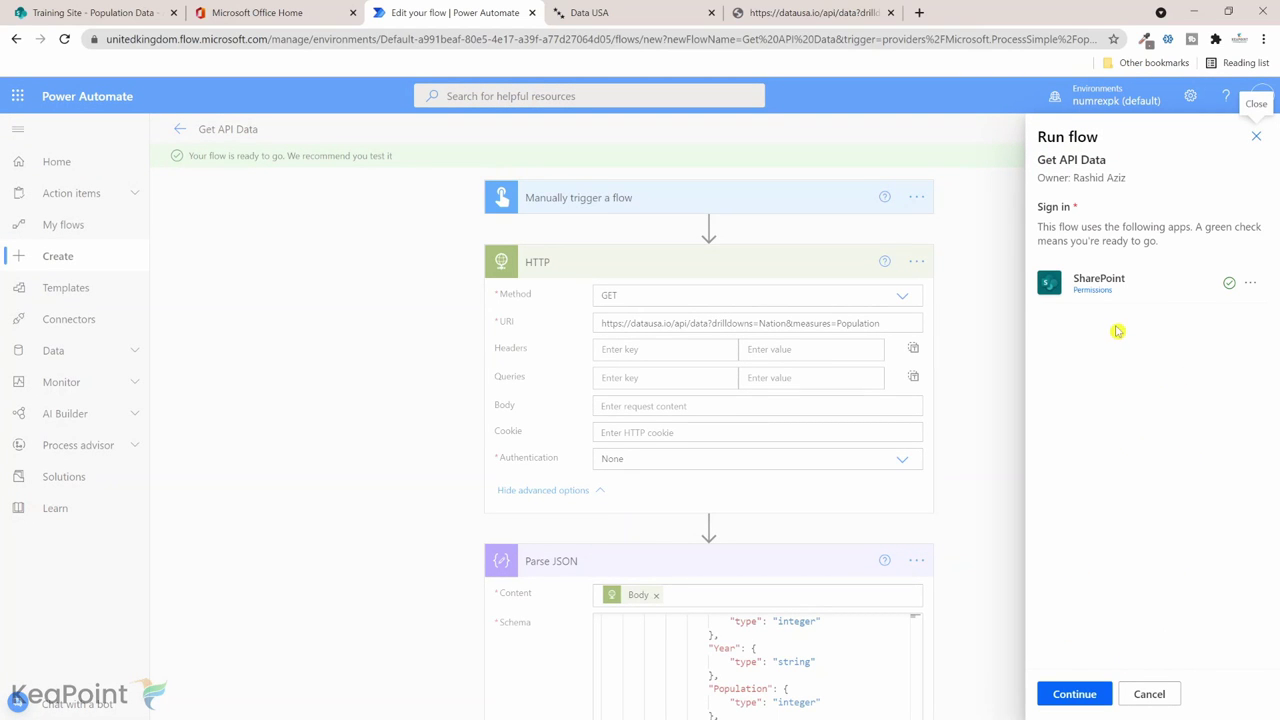
{"action": "left_click", "coordinate": [1074, 694]}
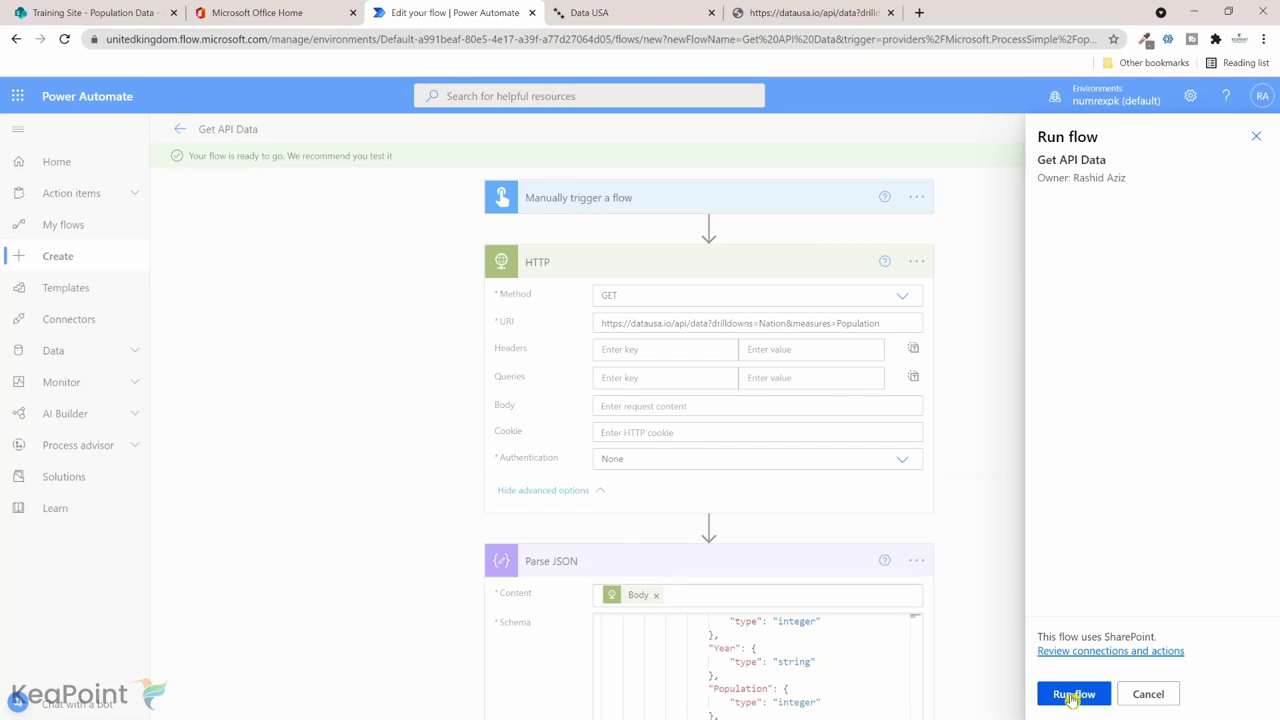
{"action": "left_click", "coordinate": [1072, 694]}
{"action": "left_click", "coordinate": [1068, 694]}
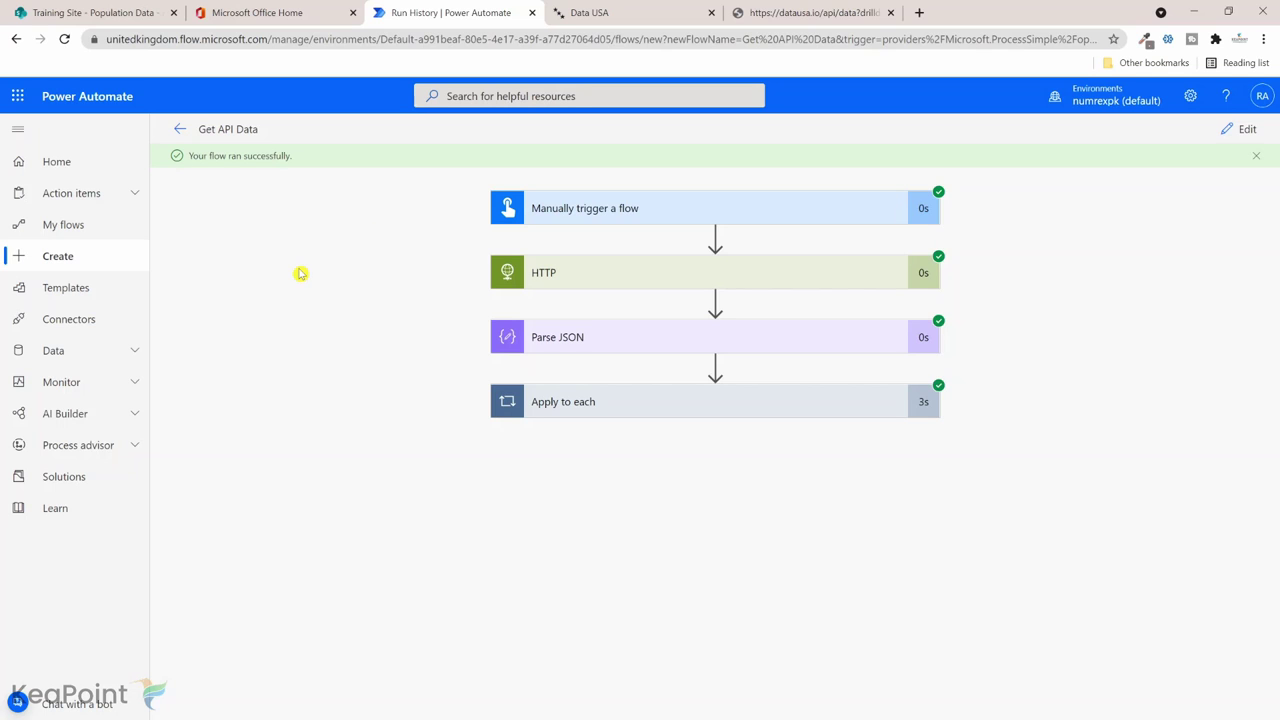
Step: Reload the Population Data list in SharePoint and compare its records with the raw Data USA API response
{"action": "left_click", "coordinate": [127, 12]}
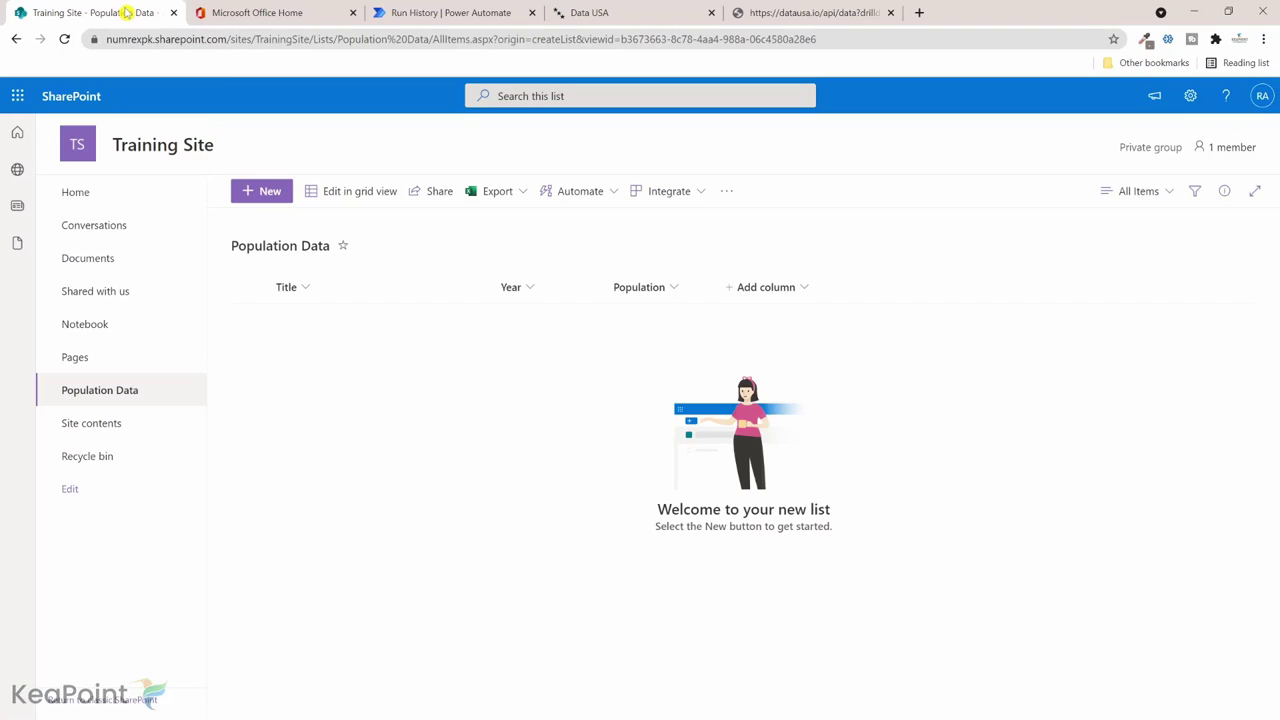
{"action": "left_click", "coordinate": [316, 40]}
{"action": "key", "text": "Return"}
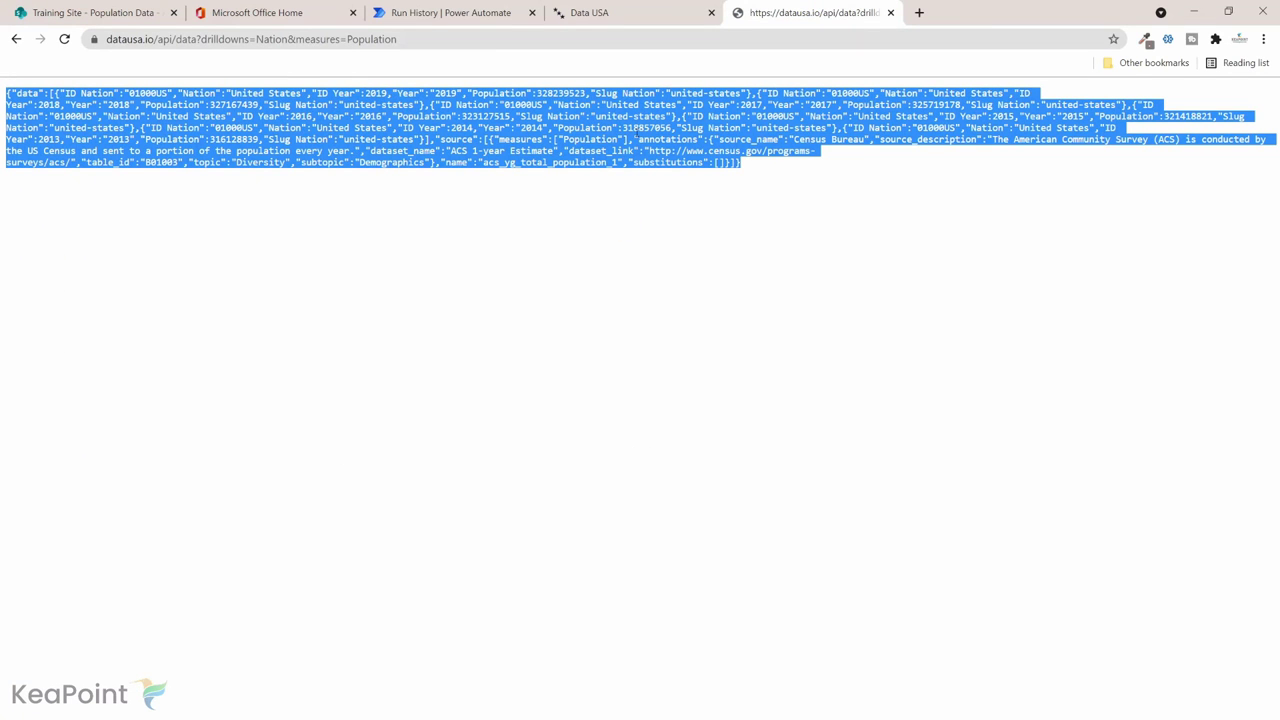
{"action": "left_click", "coordinate": [137, 10]}
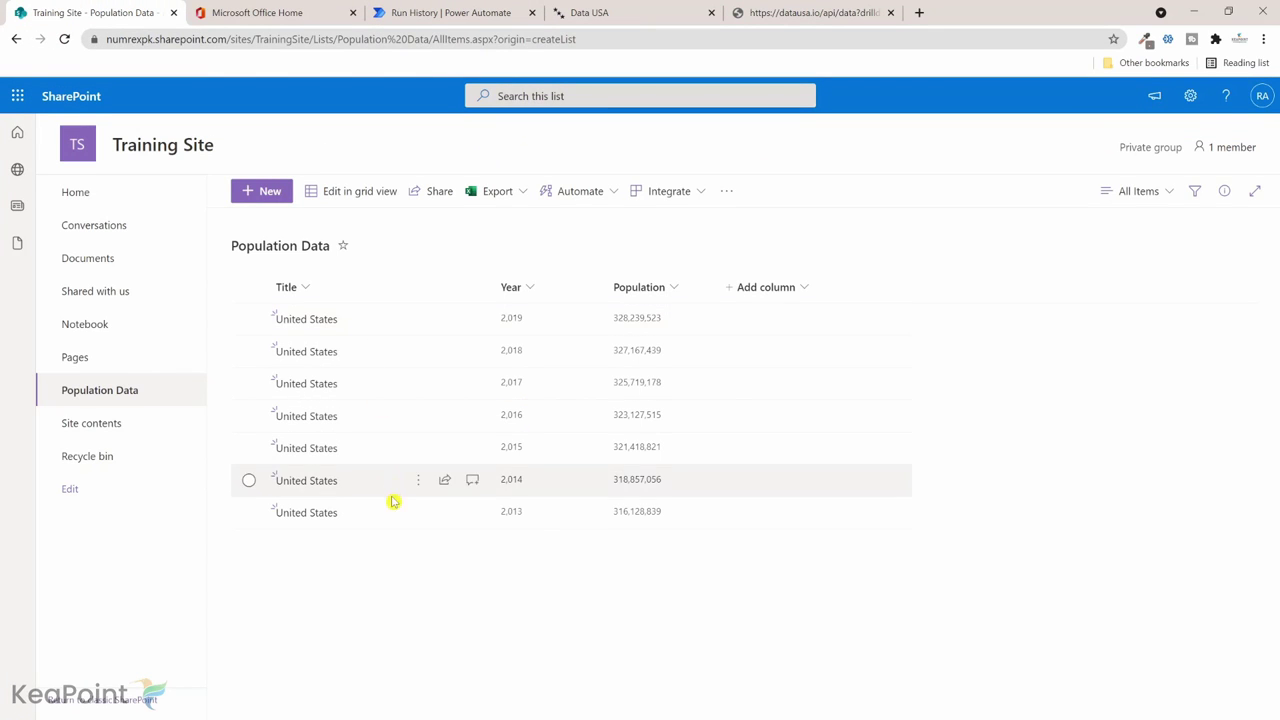
Step: In the Power Automate run results, examine the HTTP action's method, URI, status code, headers and response body
{"action": "left_click", "coordinate": [450, 12]}
{"action": "left_click", "coordinate": [640, 280]}
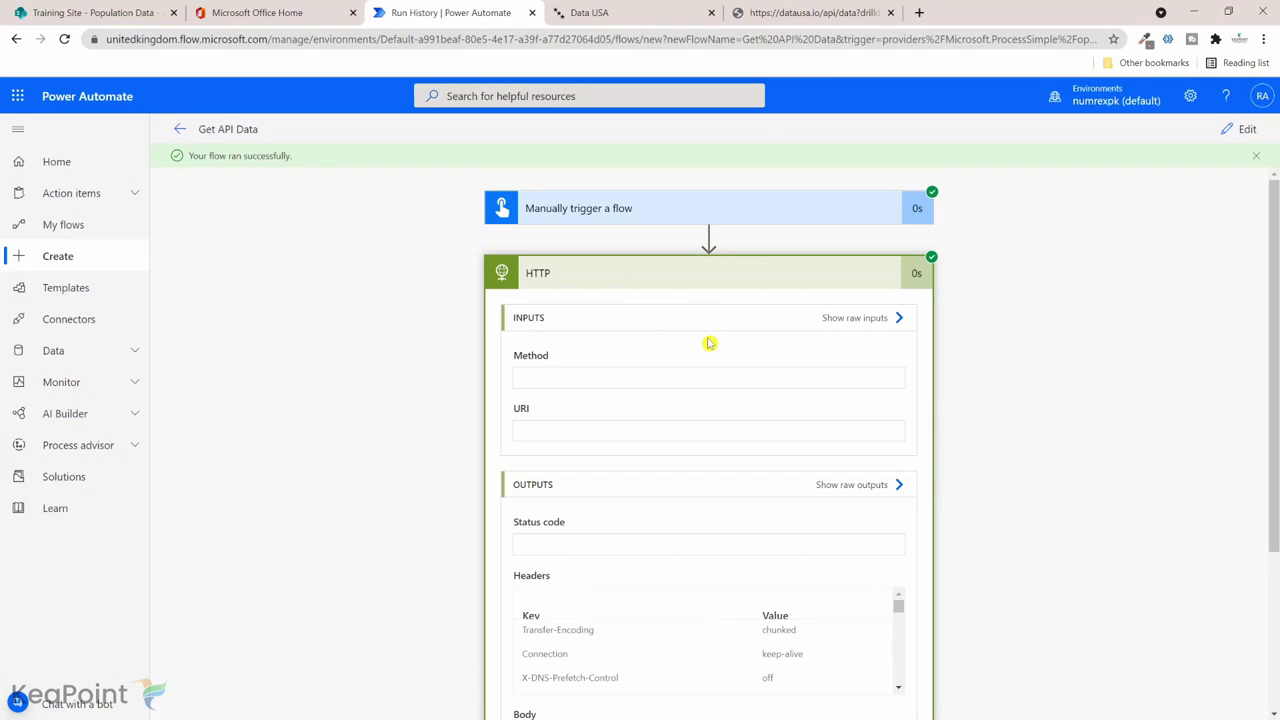
{"action": "scroll", "coordinate": [679, 416], "scroll_direction": "down", "scroll_amount": 1}
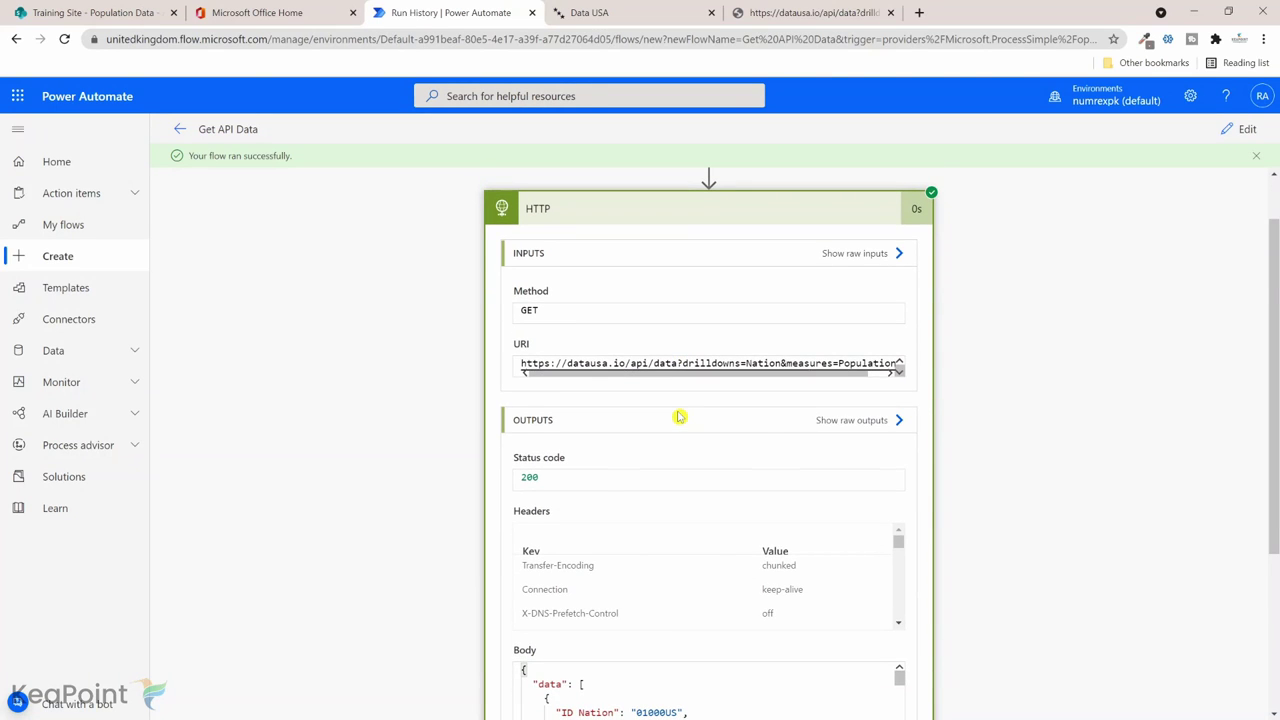
{"action": "scroll", "coordinate": [679, 416], "scroll_direction": "down", "scroll_amount": 2}
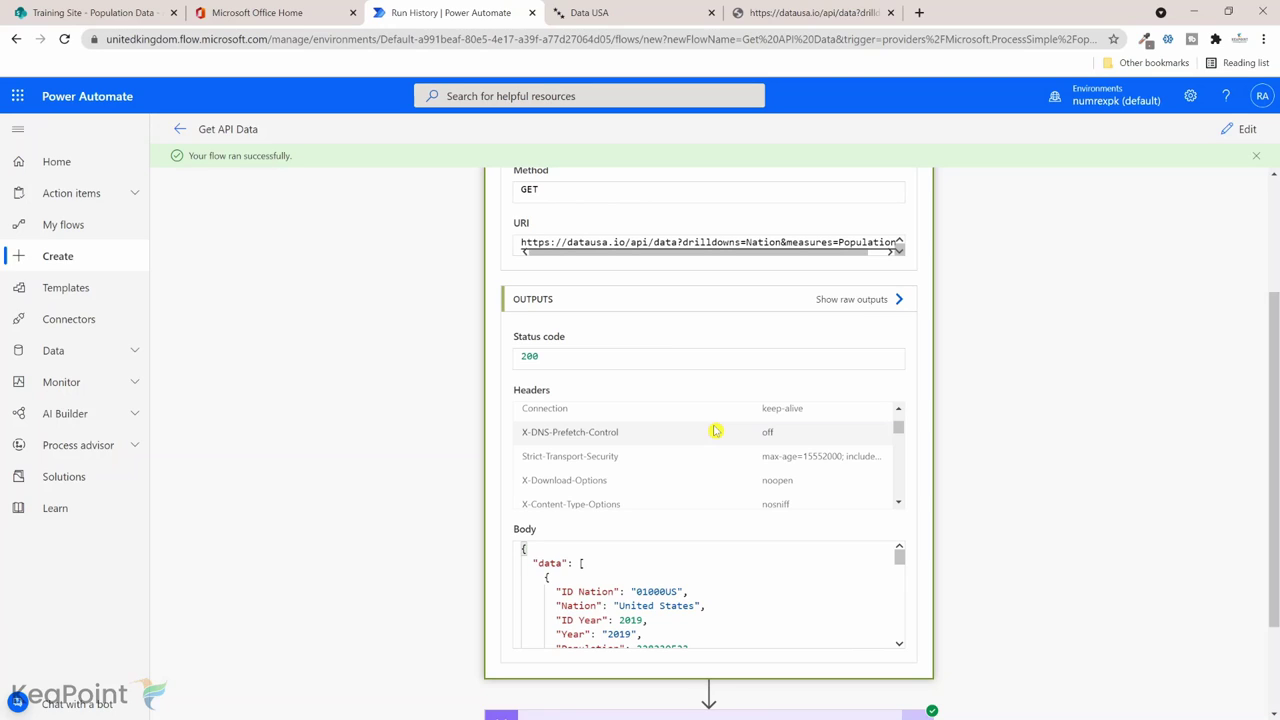
{"action": "scroll", "coordinate": [715, 430], "scroll_direction": "down", "scroll_amount": 2}
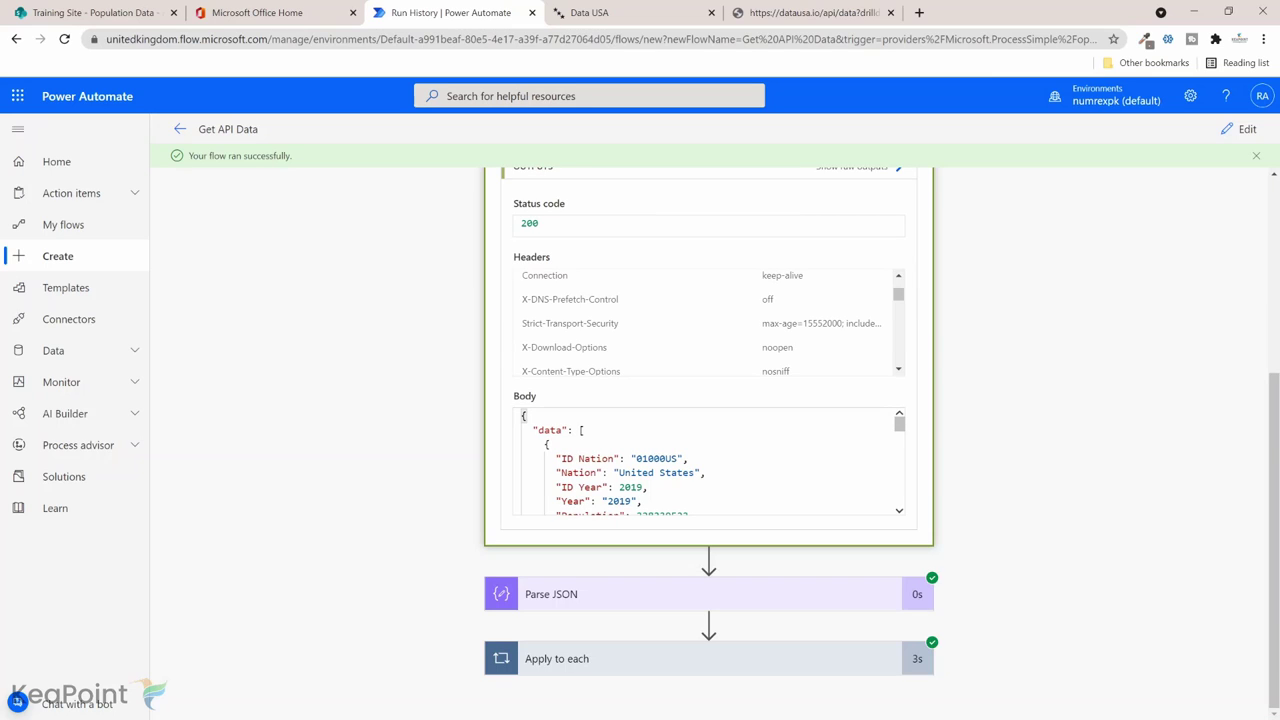